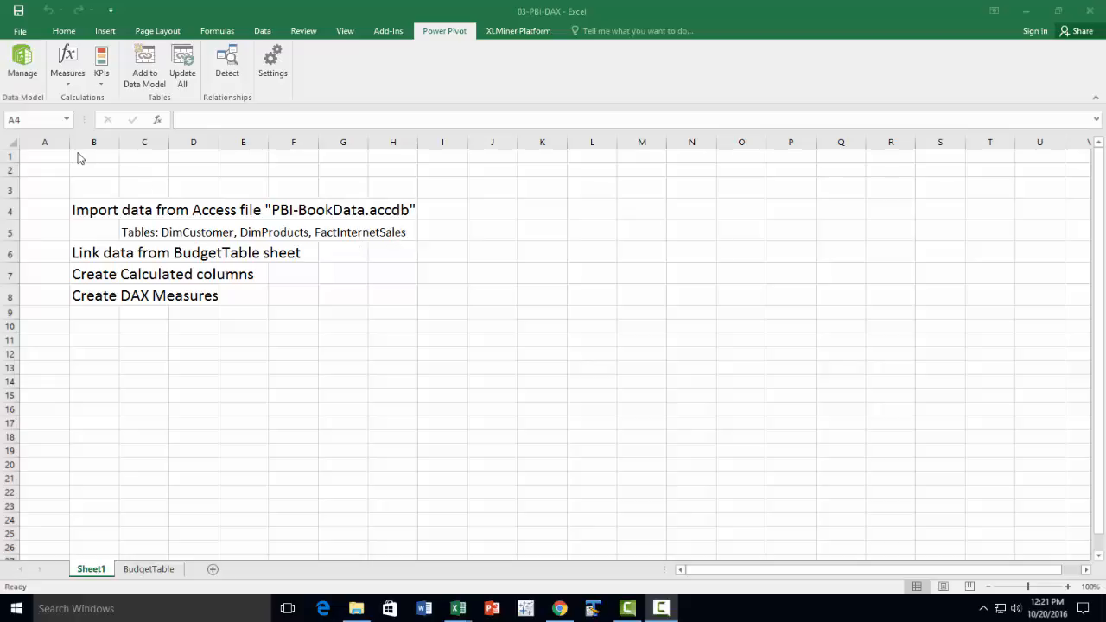
Open the Power Pivot data model and connect it to the Access database PBI-BookData, choosing to import from a list of tables and views.
click(24, 69)
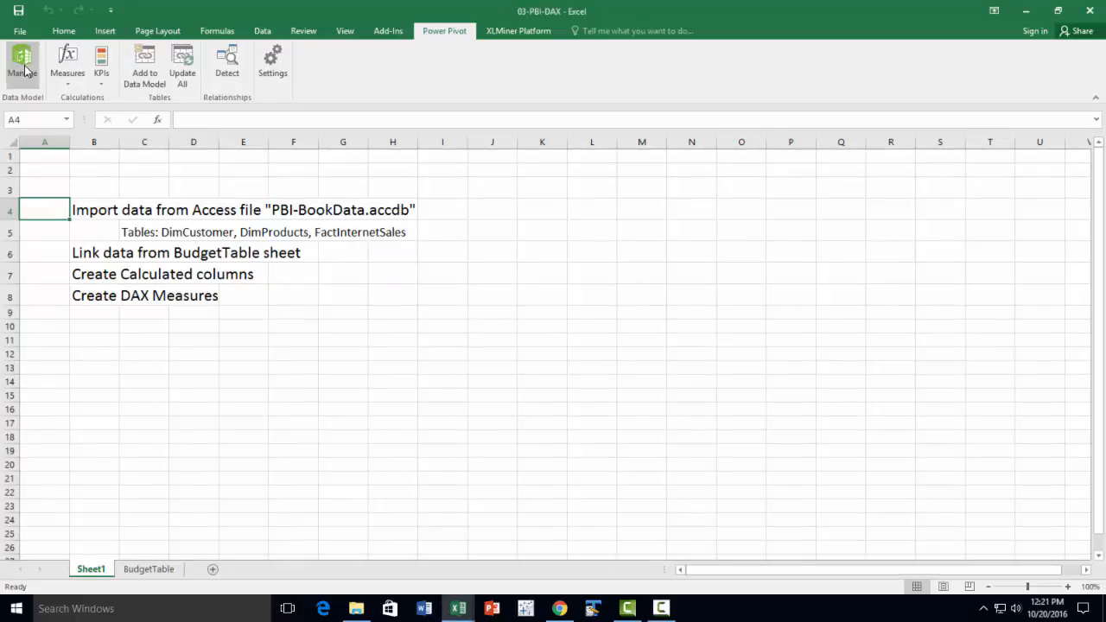
click(25, 69)
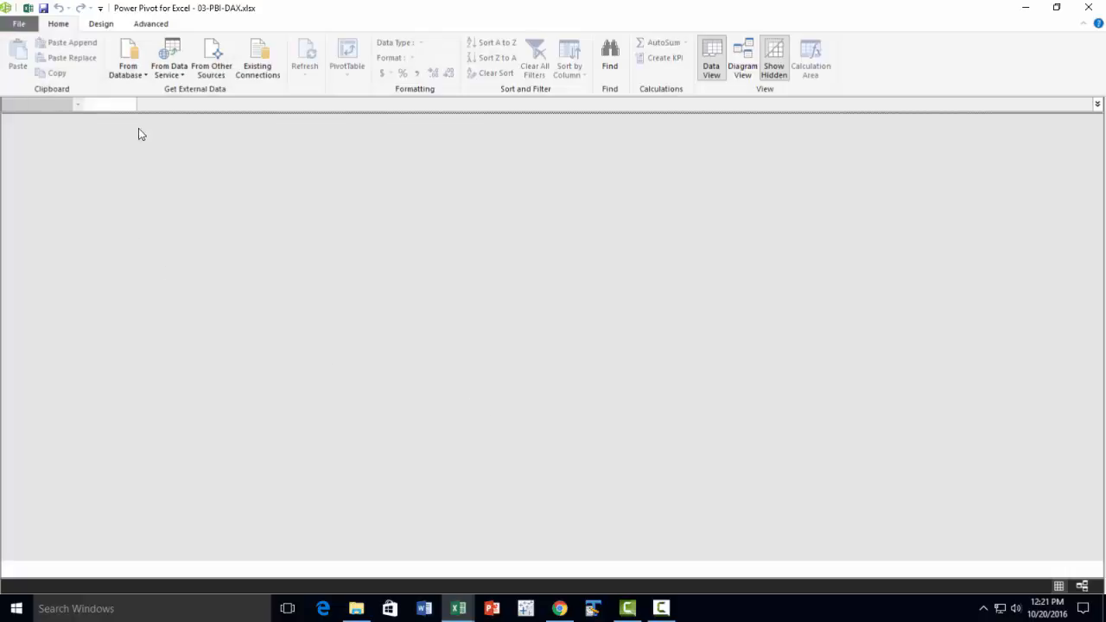
click(143, 77)
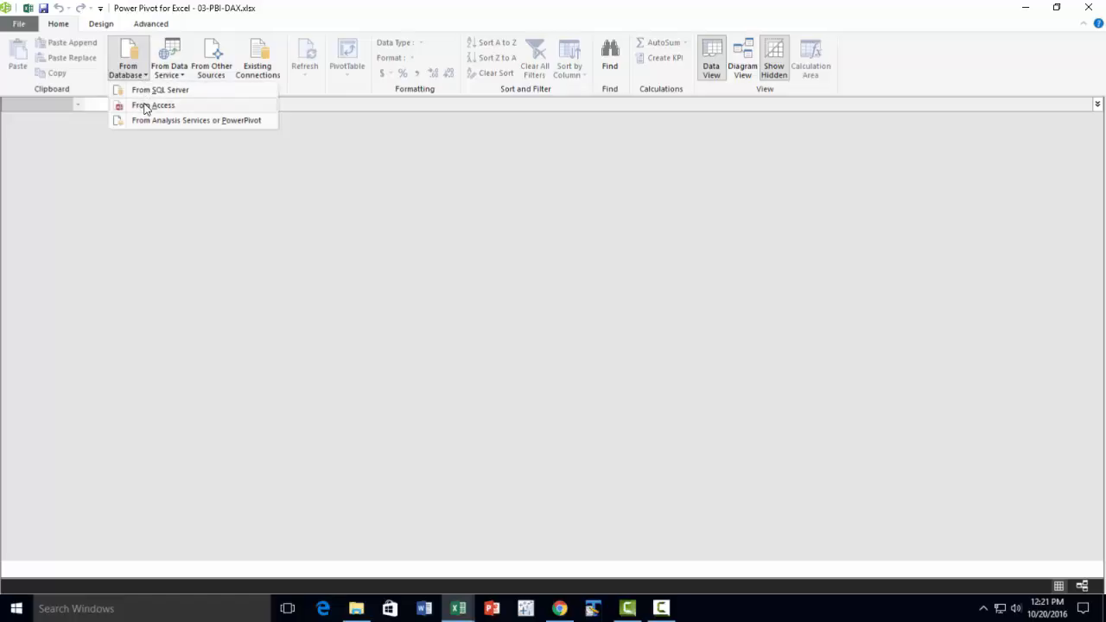
click(145, 106)
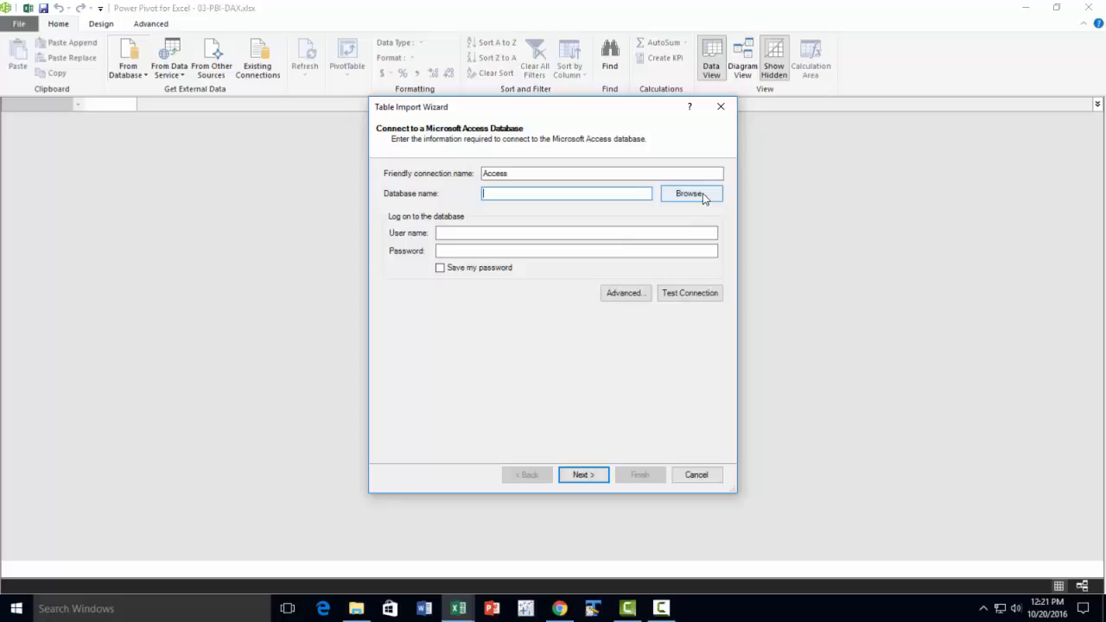
click(702, 195)
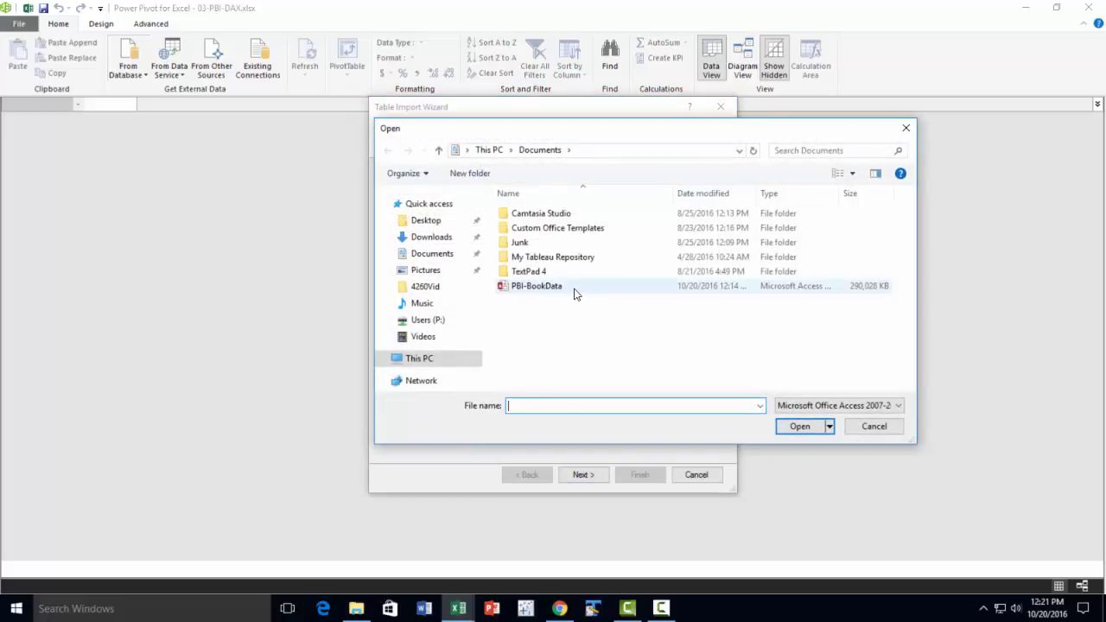
click(574, 287)
click(802, 426)
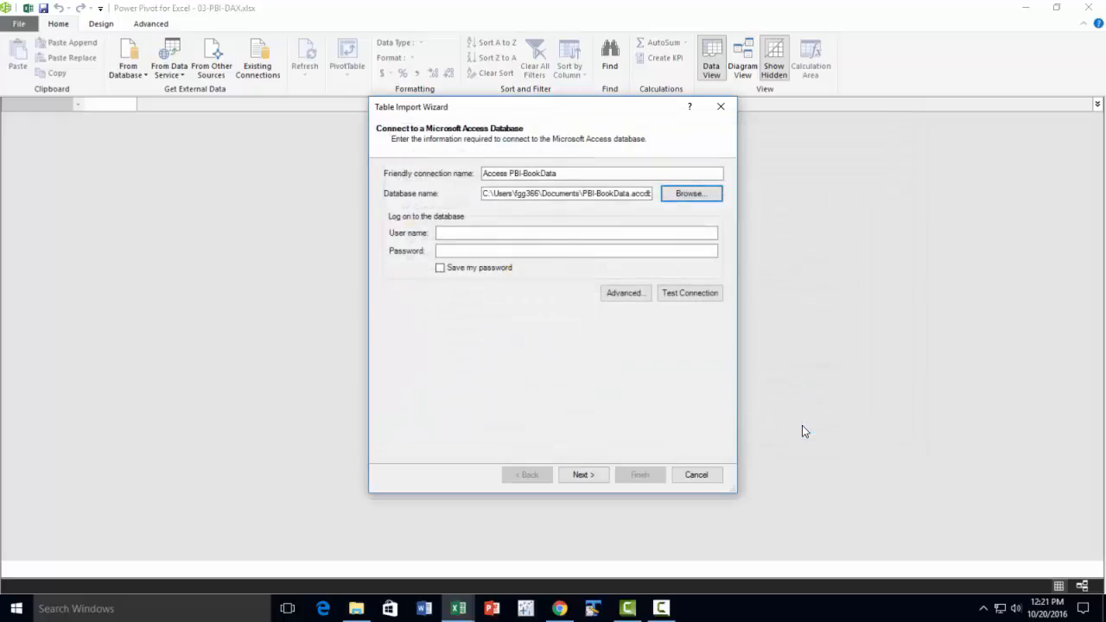
click(588, 476)
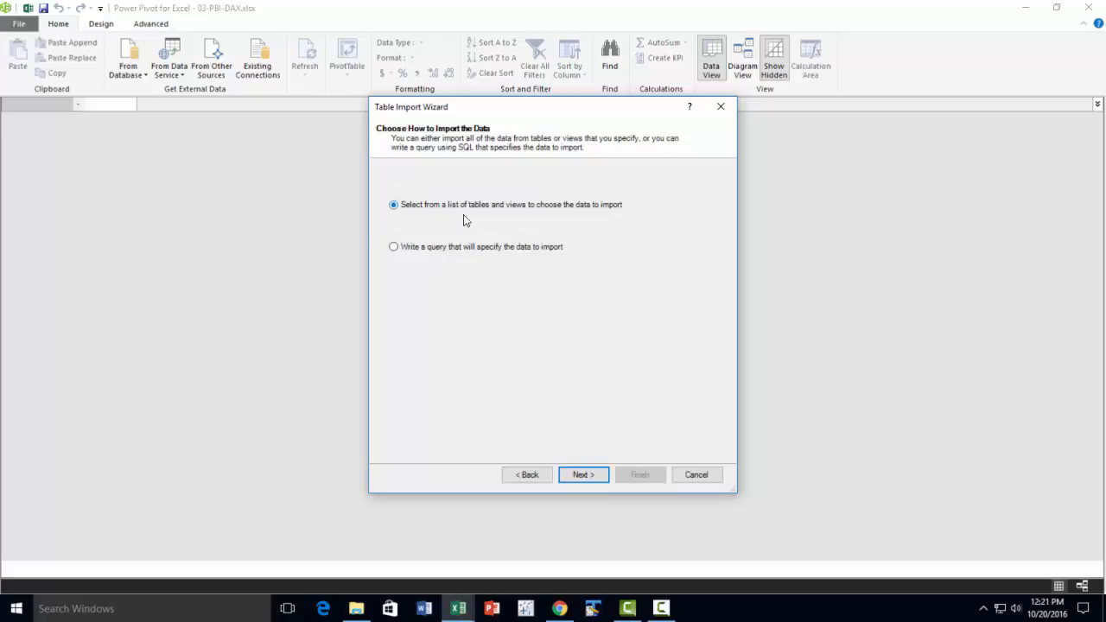
click(583, 476)
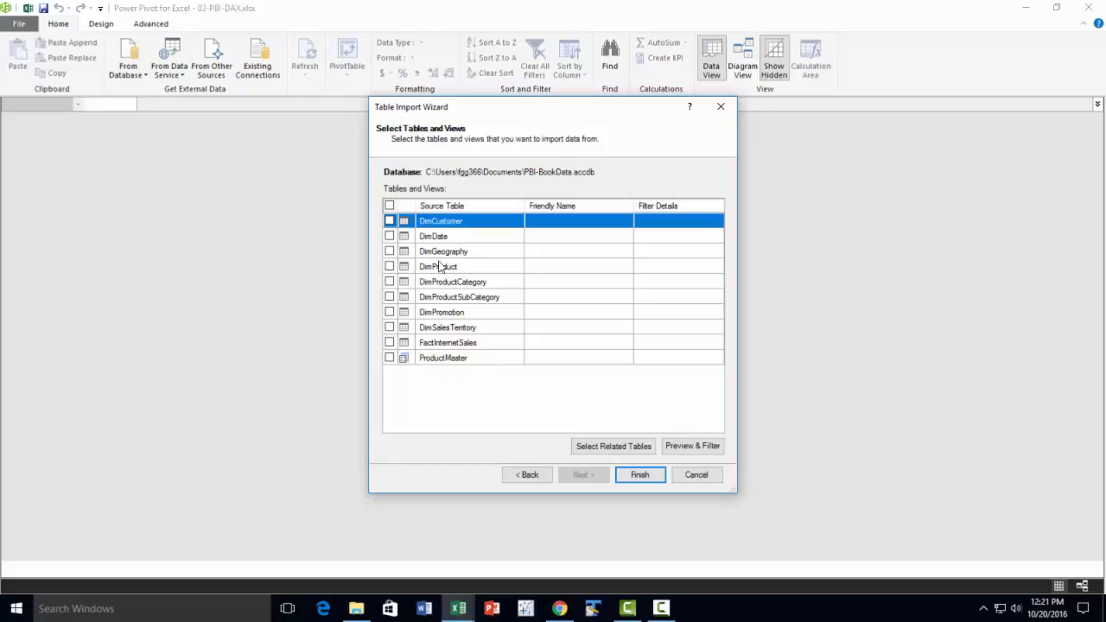
Import the DimCustomer, DimGeography, DimProduct, DimProductCategory, DimProductSubCategory, DimPromotion, DimSalesTerritory and FactInternetSales tables into the data model.
click(388, 221)
click(389, 251)
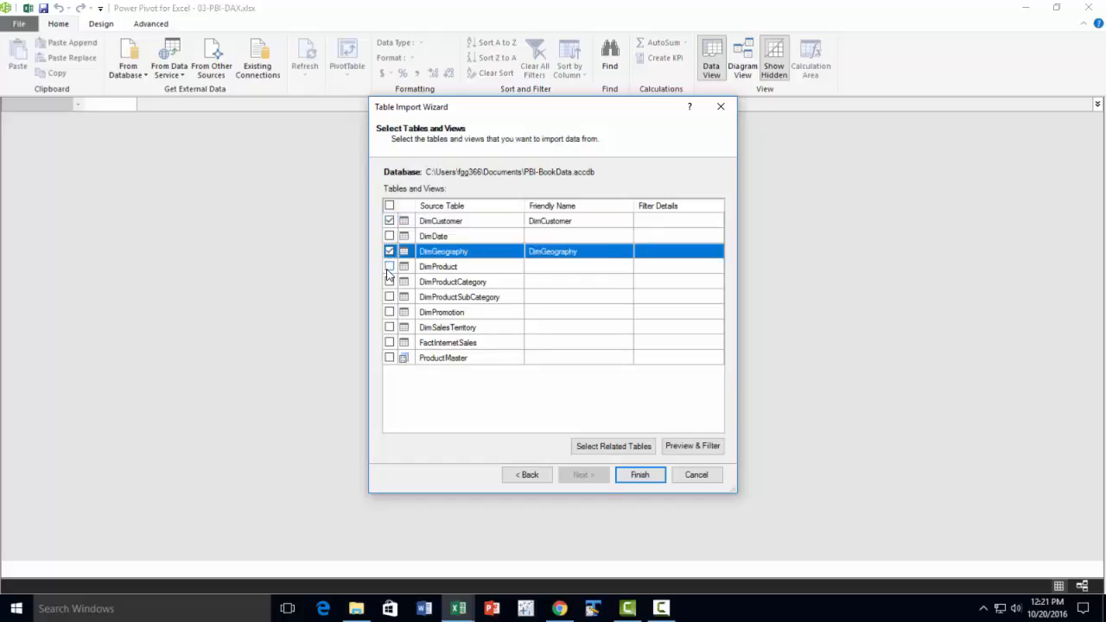
click(388, 266)
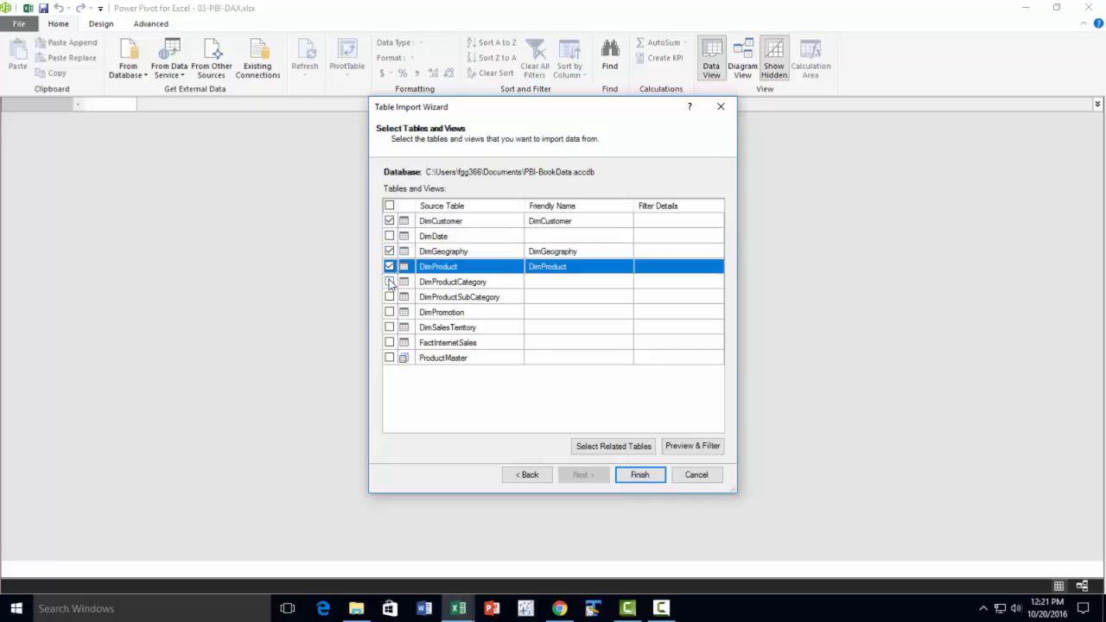
click(389, 282)
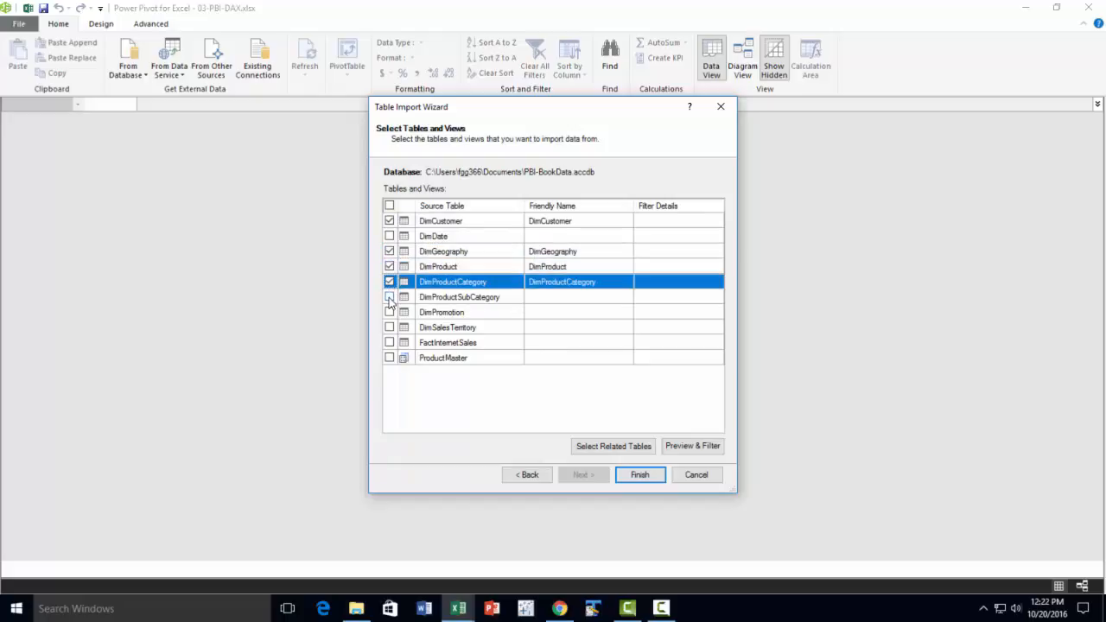
click(389, 296)
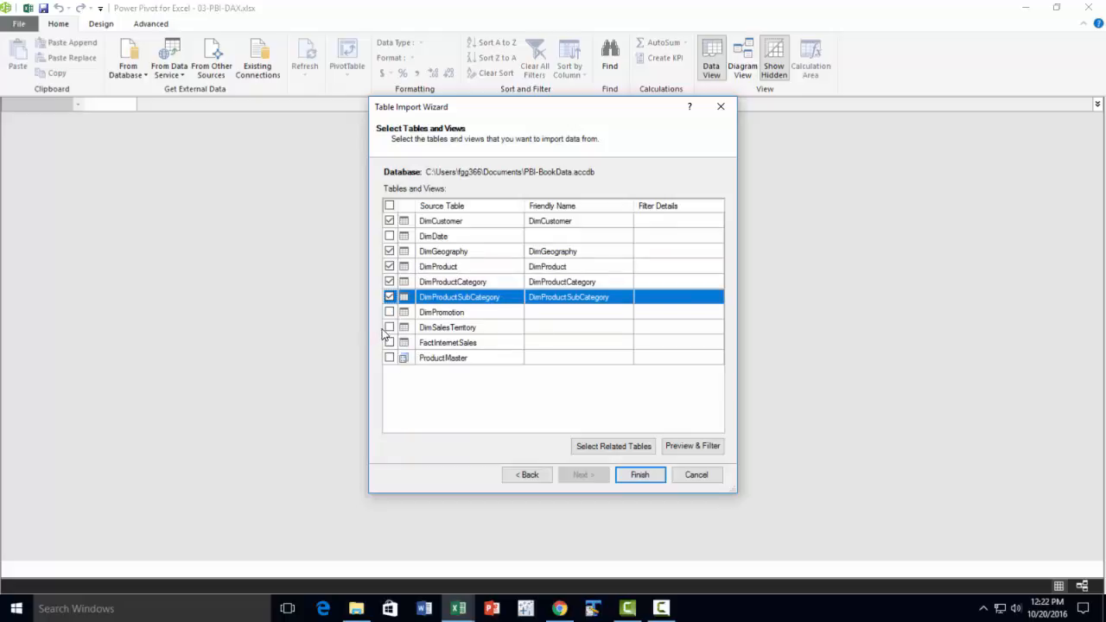
click(390, 328)
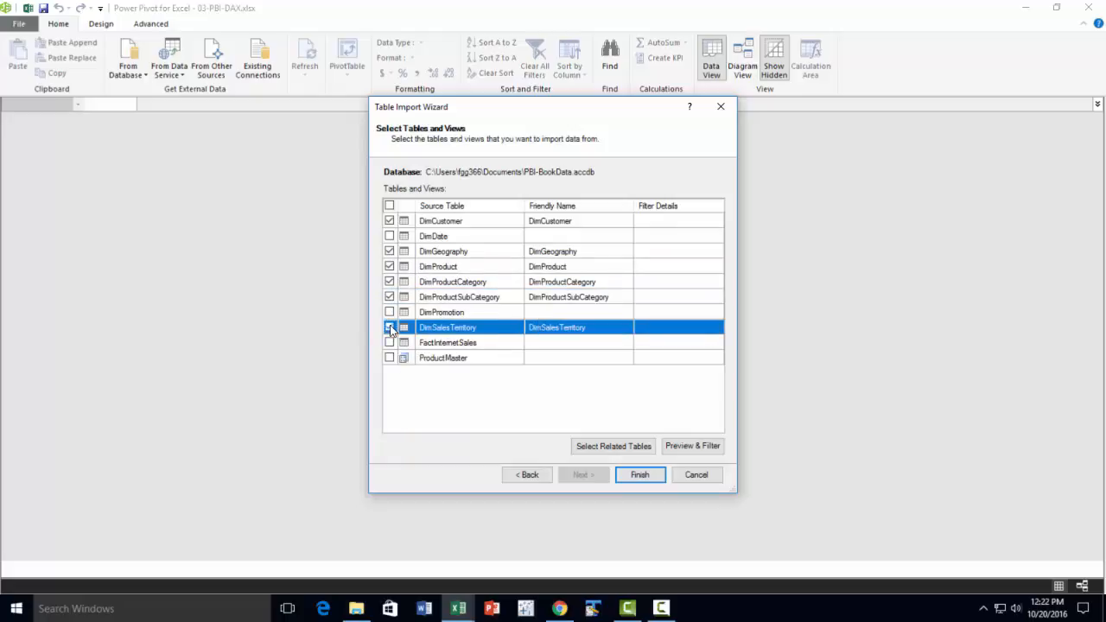
click(390, 312)
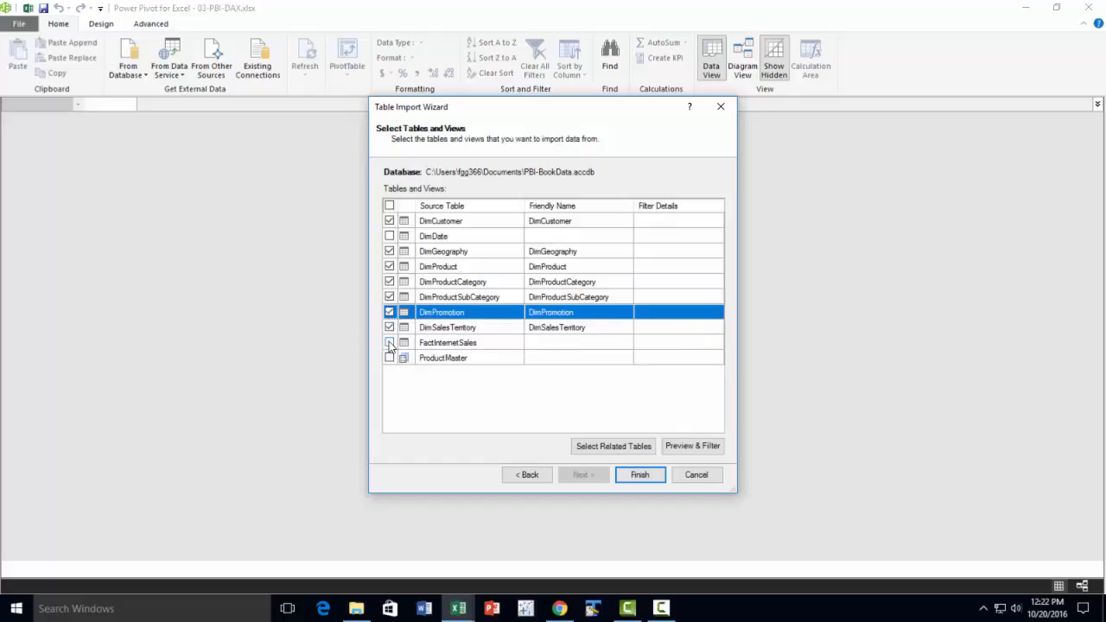
click(389, 343)
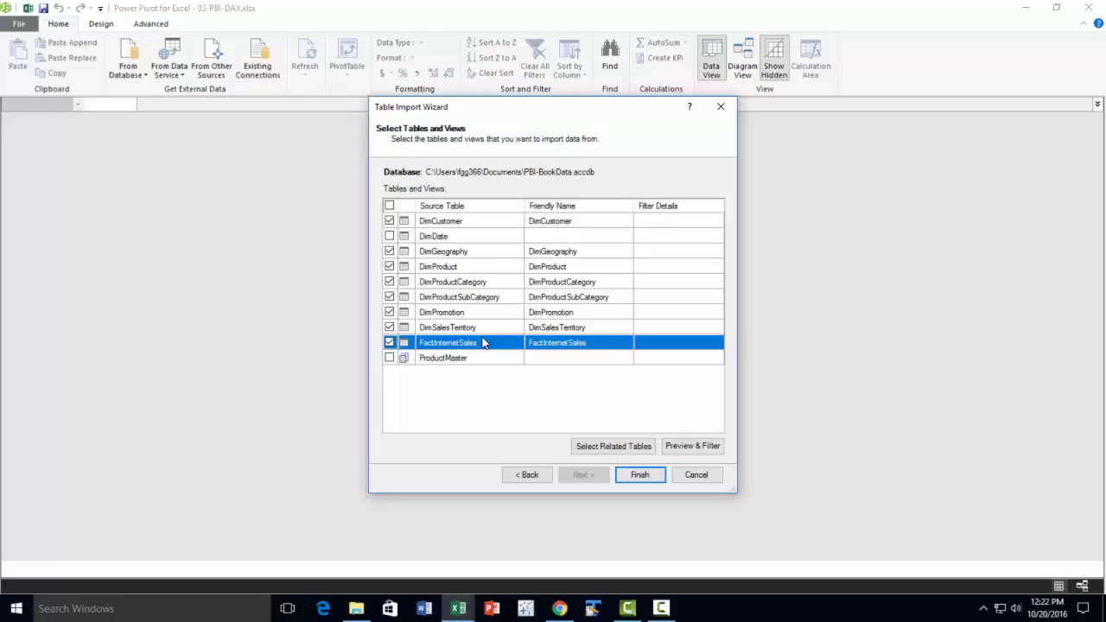
click(645, 476)
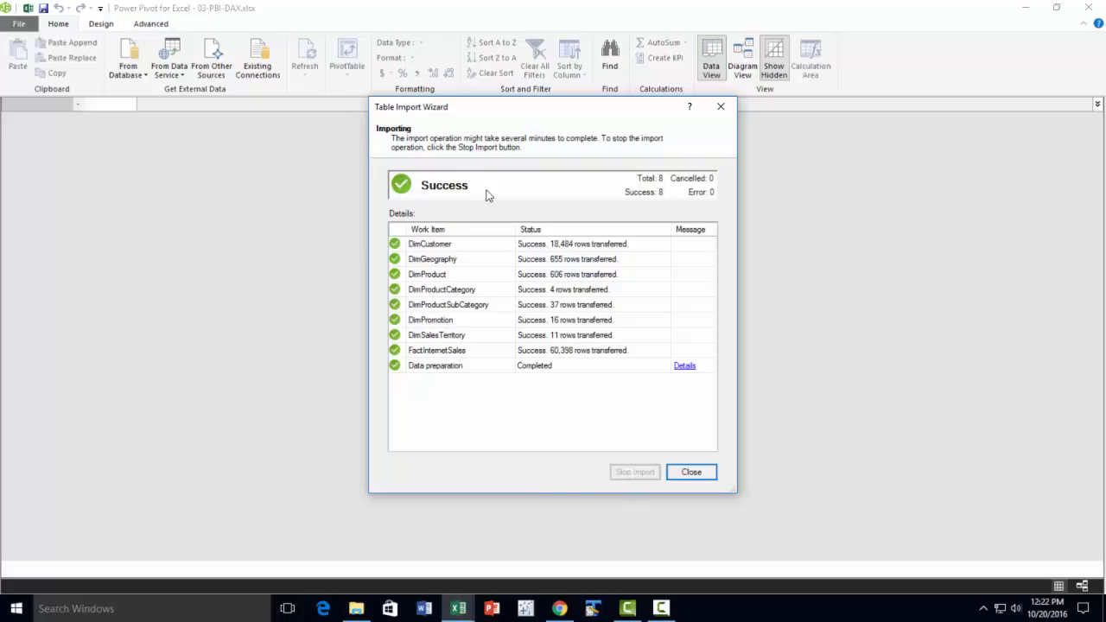
click(693, 471)
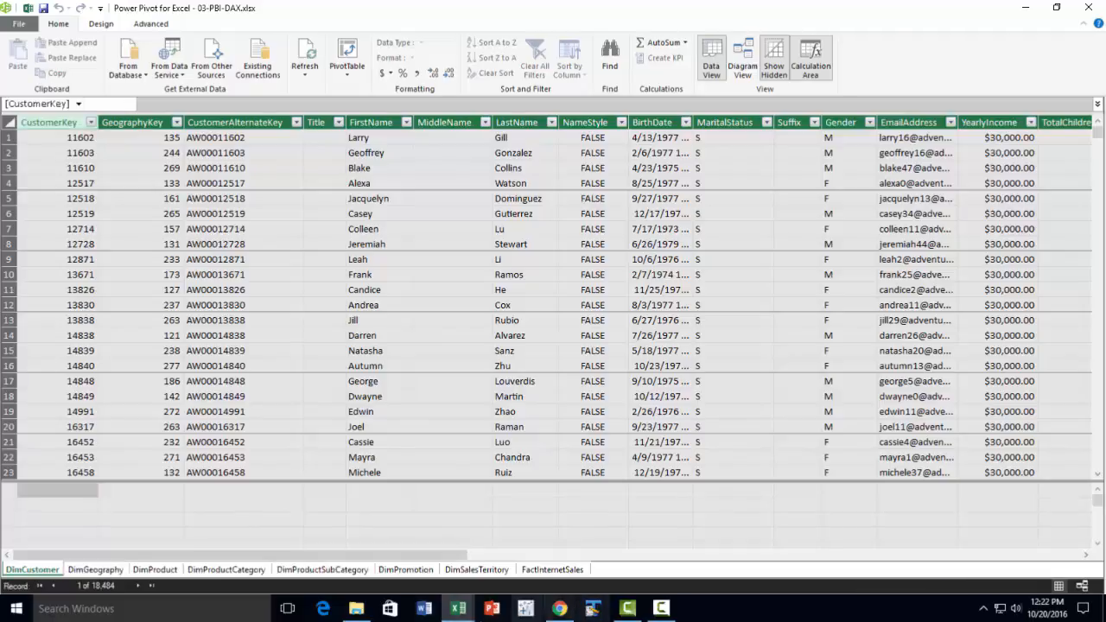
mouse_move(458, 608)
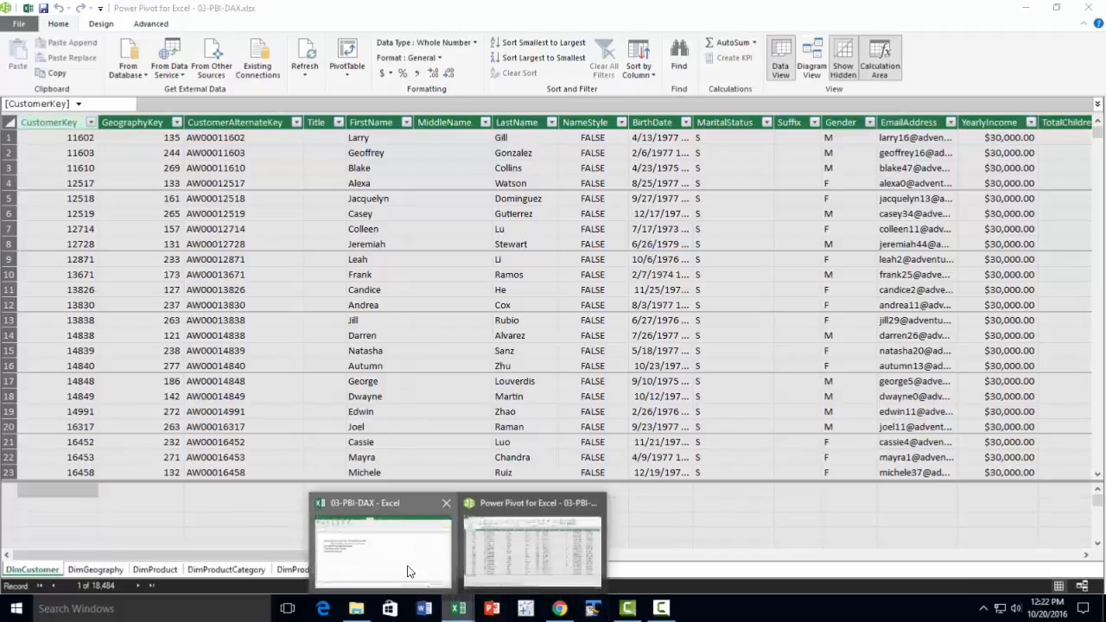
click(409, 571)
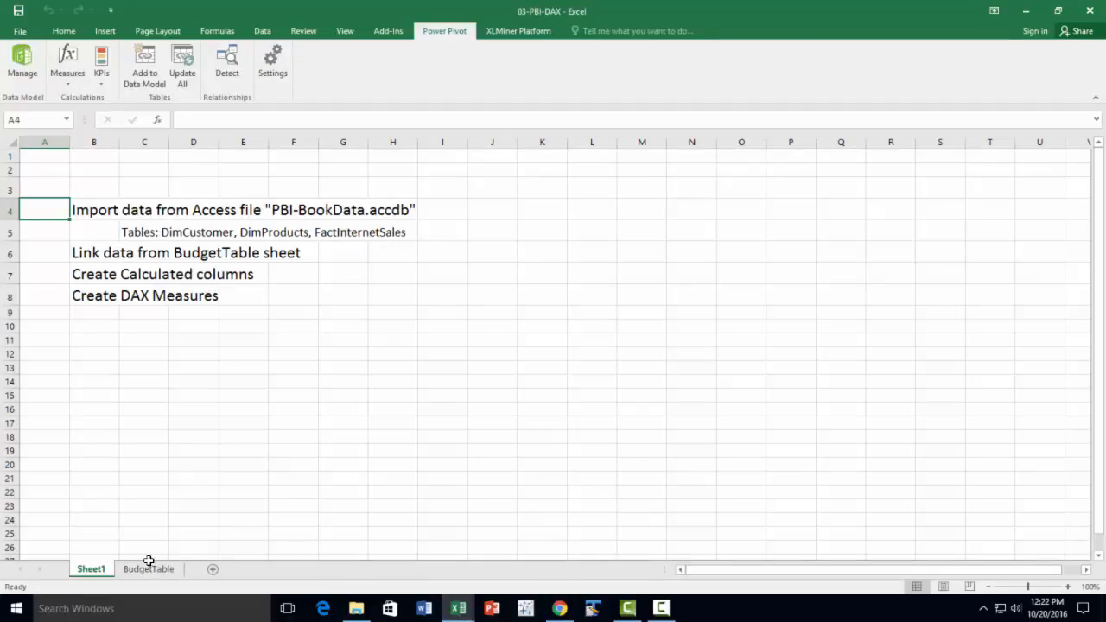
mouse_move(461, 611)
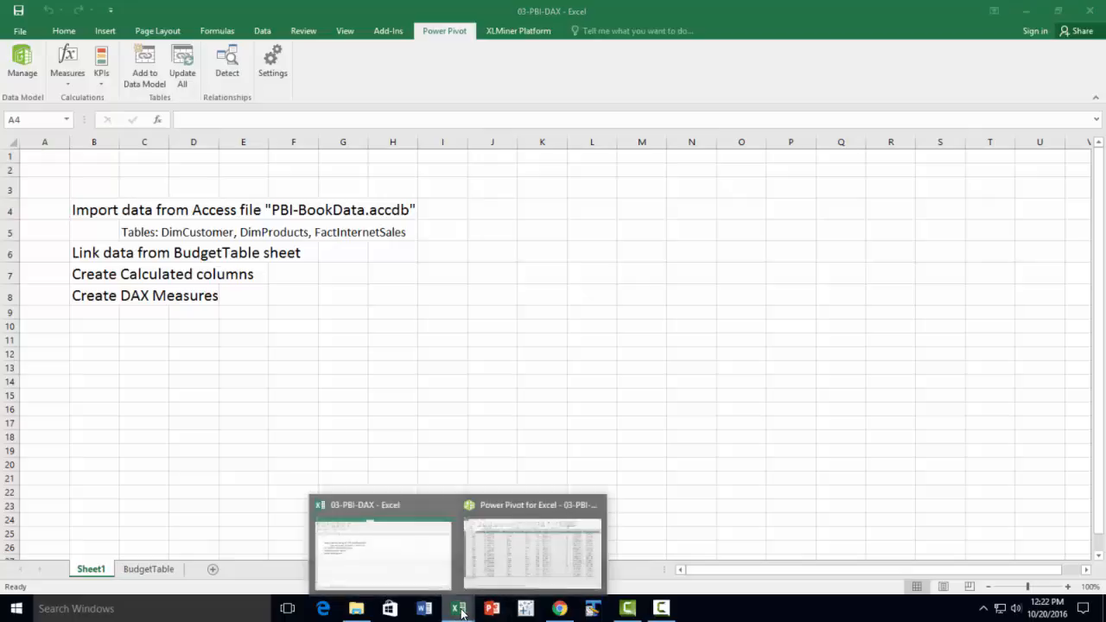
click(517, 515)
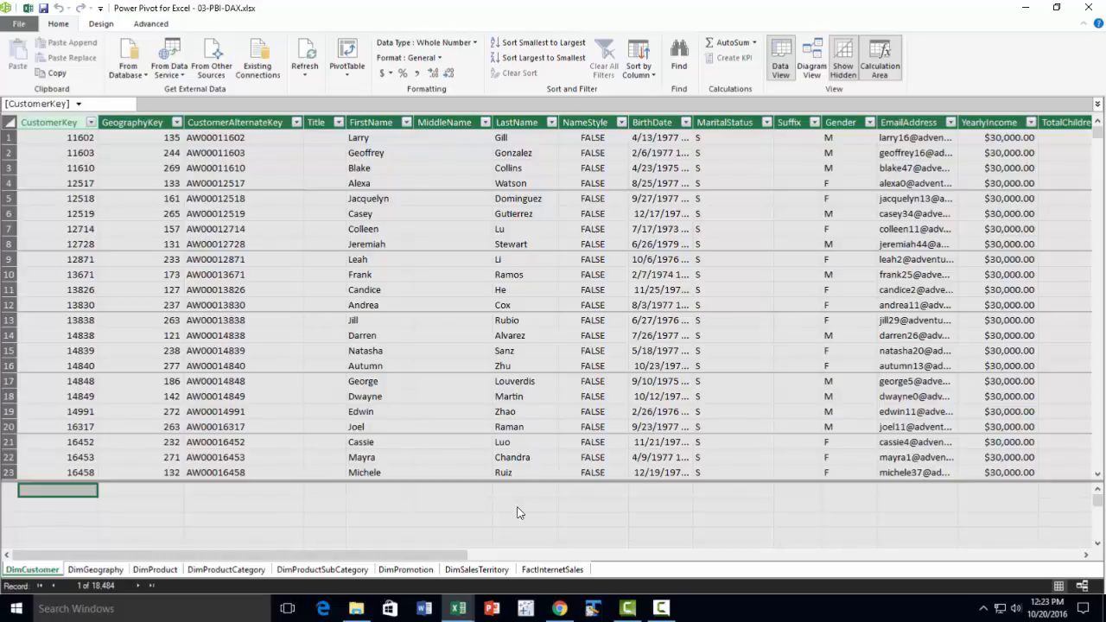
mouse_move(446, 611)
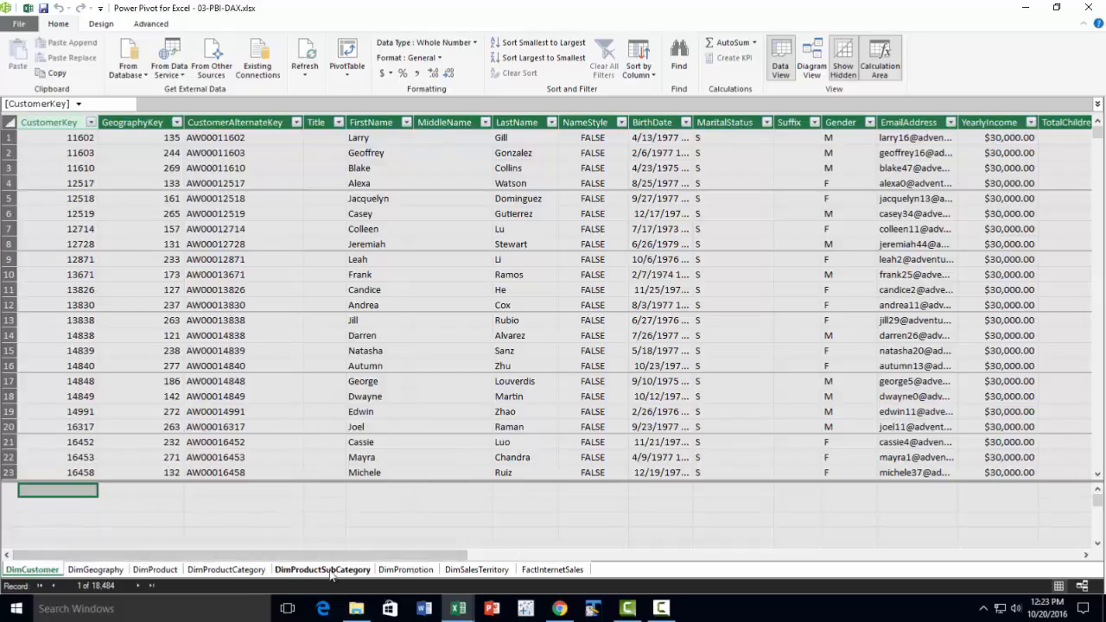
Open the FactInternetSales table and select the first cell of the empty Add Column after its last field.
click(545, 572)
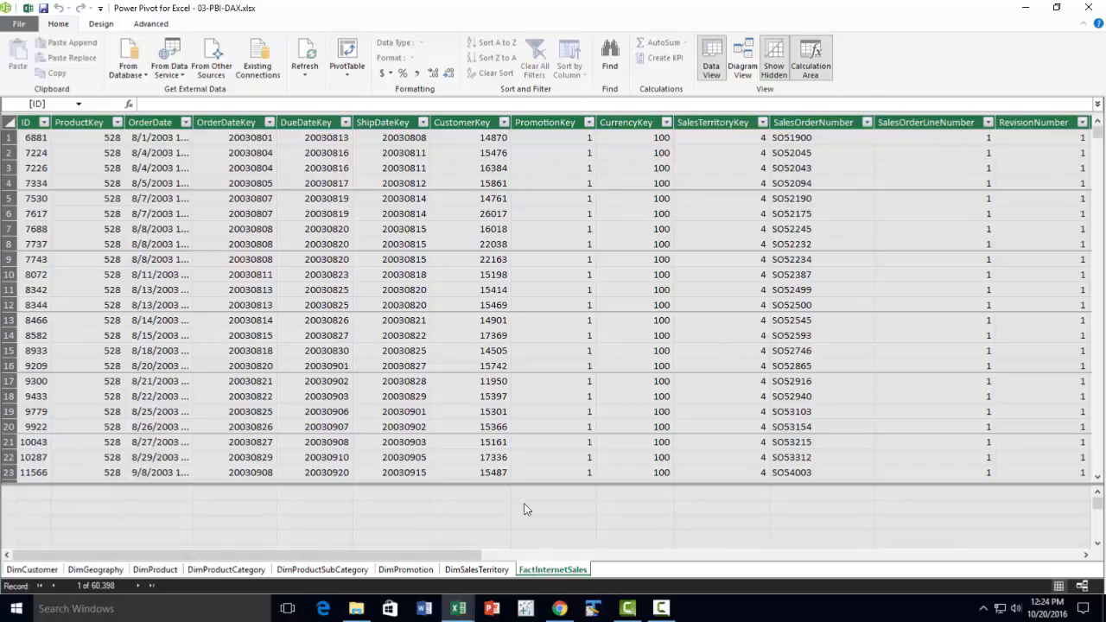
drag(467, 557, 628, 576)
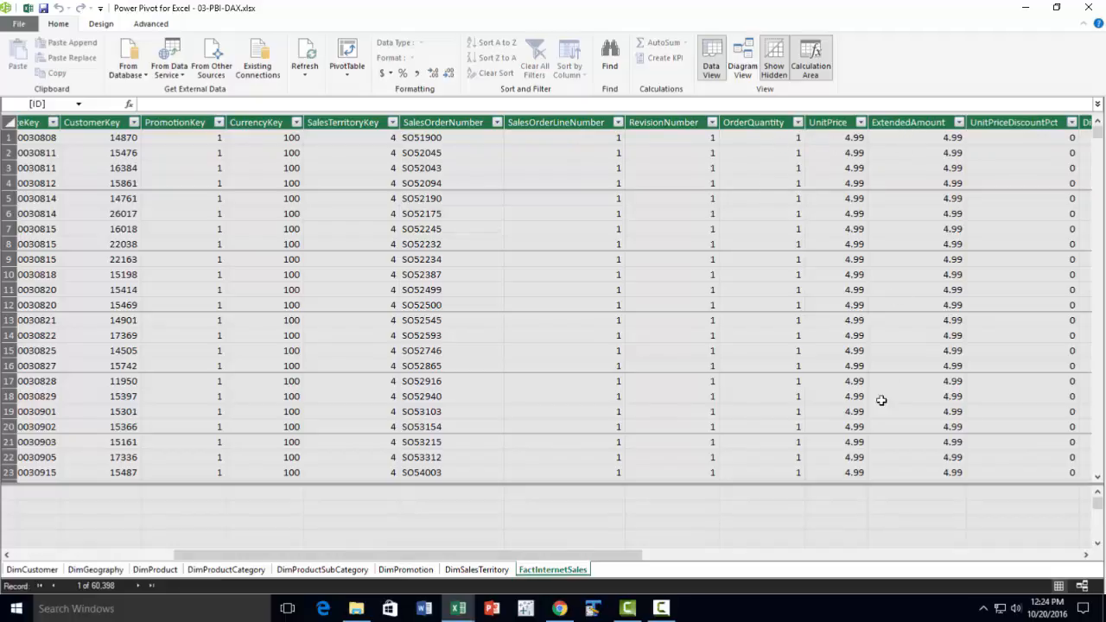
drag(638, 558, 877, 585)
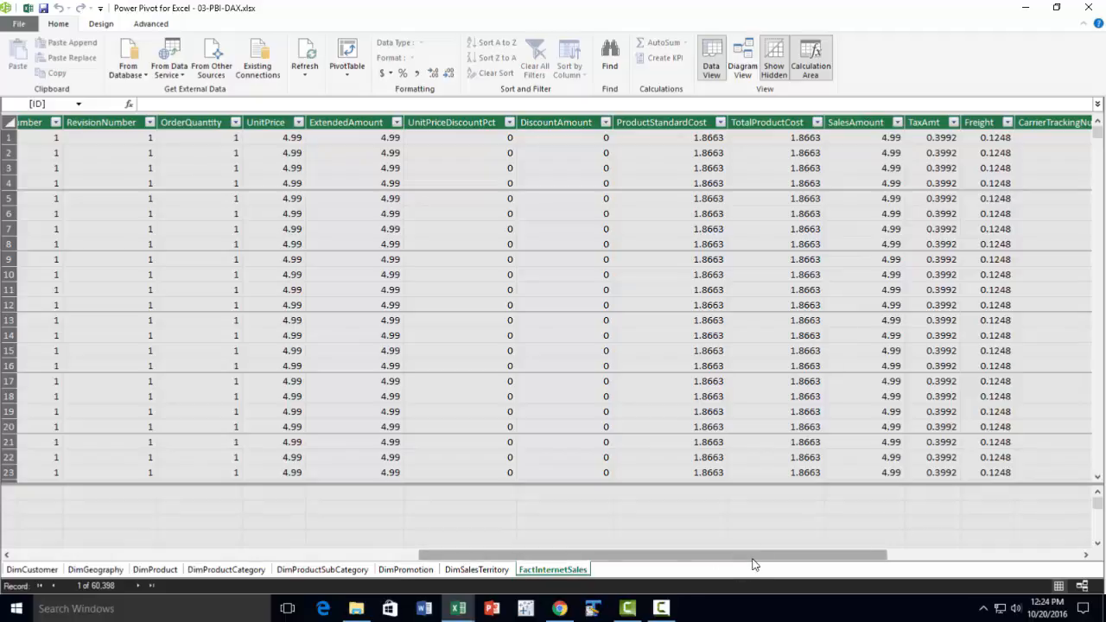
drag(752, 562, 899, 579)
drag(903, 576, 918, 569)
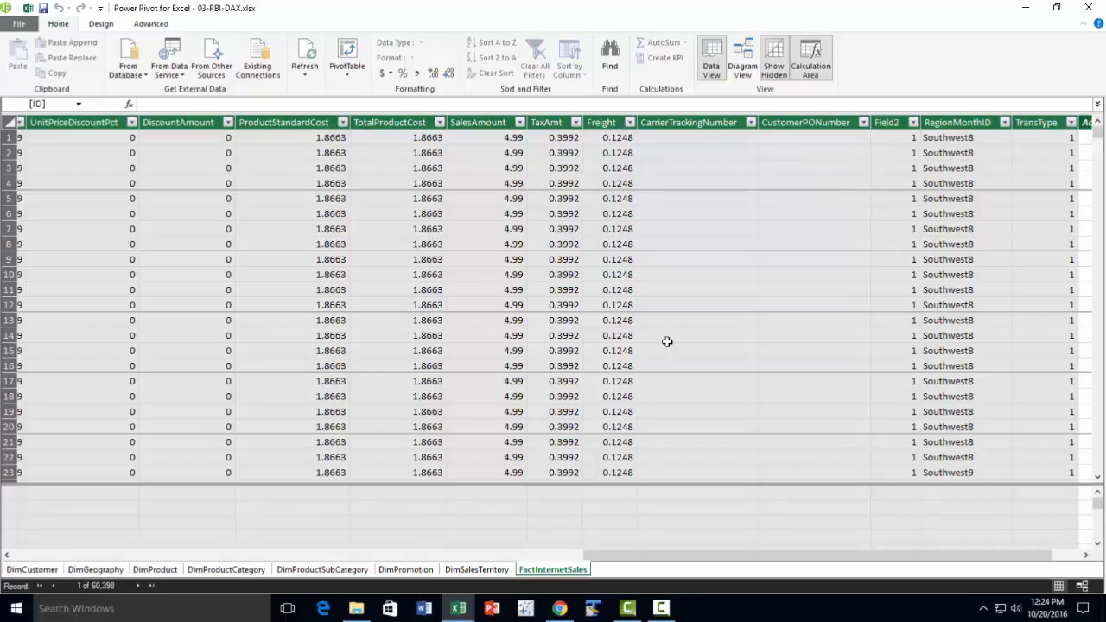
drag(867, 561, 921, 563)
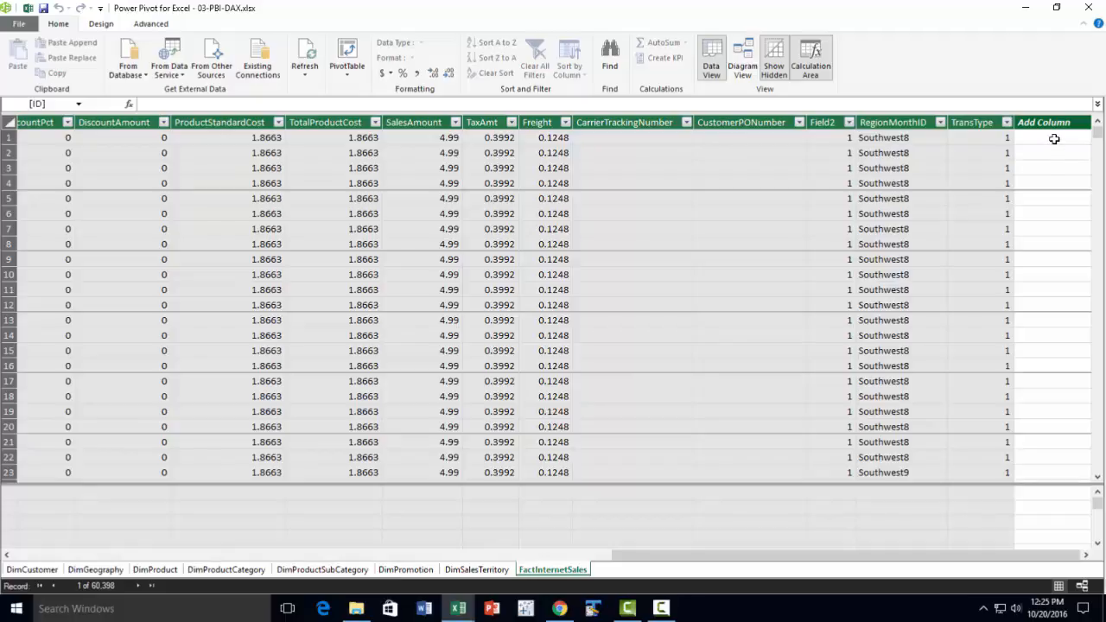
click(1054, 137)
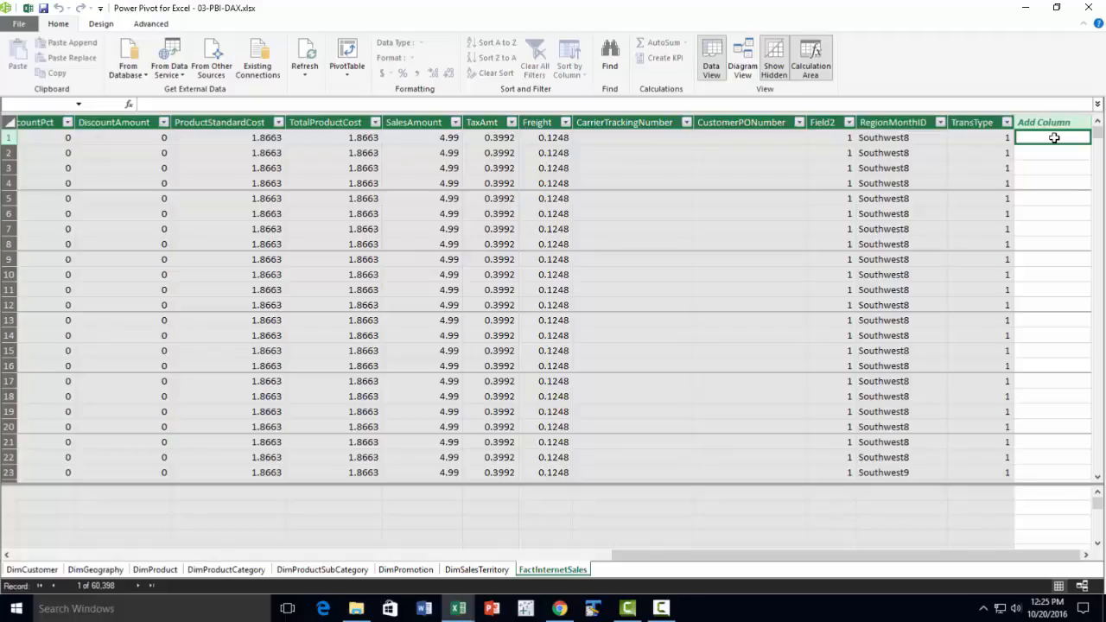
Add a calculated column to FactInternetSales with the formula =FactInternetSales[SalesAmount]-[TotalProductCost].
text(=)
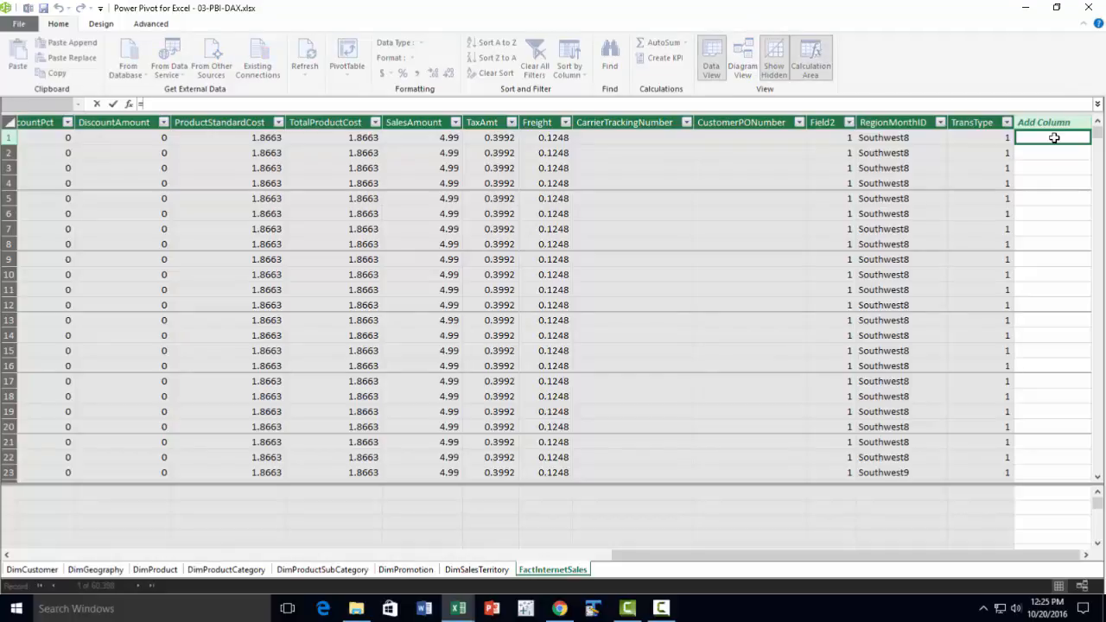
text(sal)
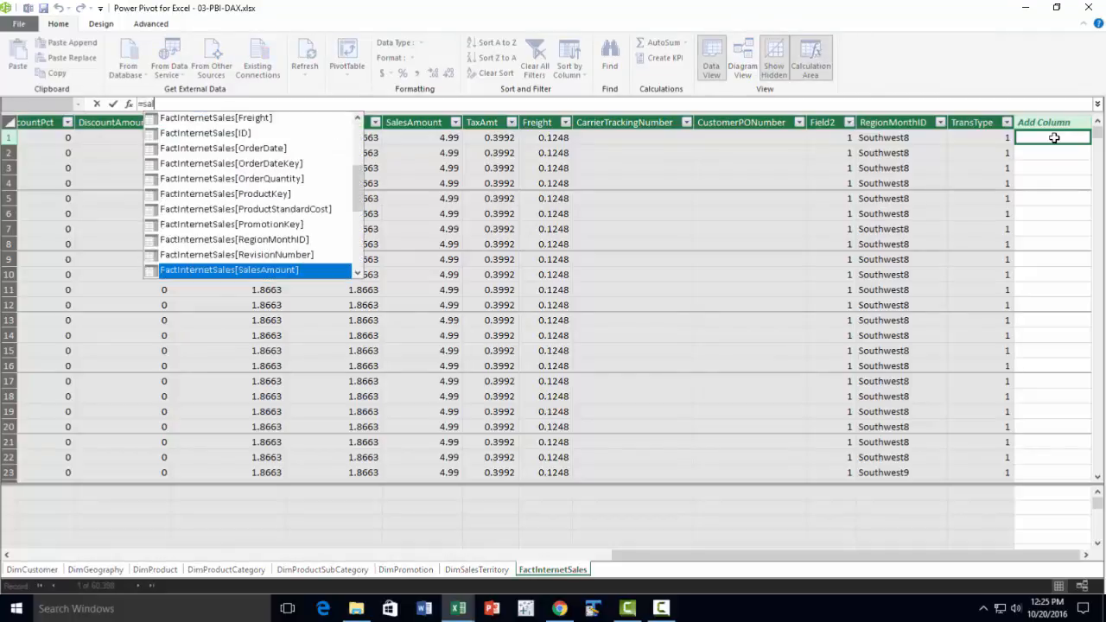
text(e)
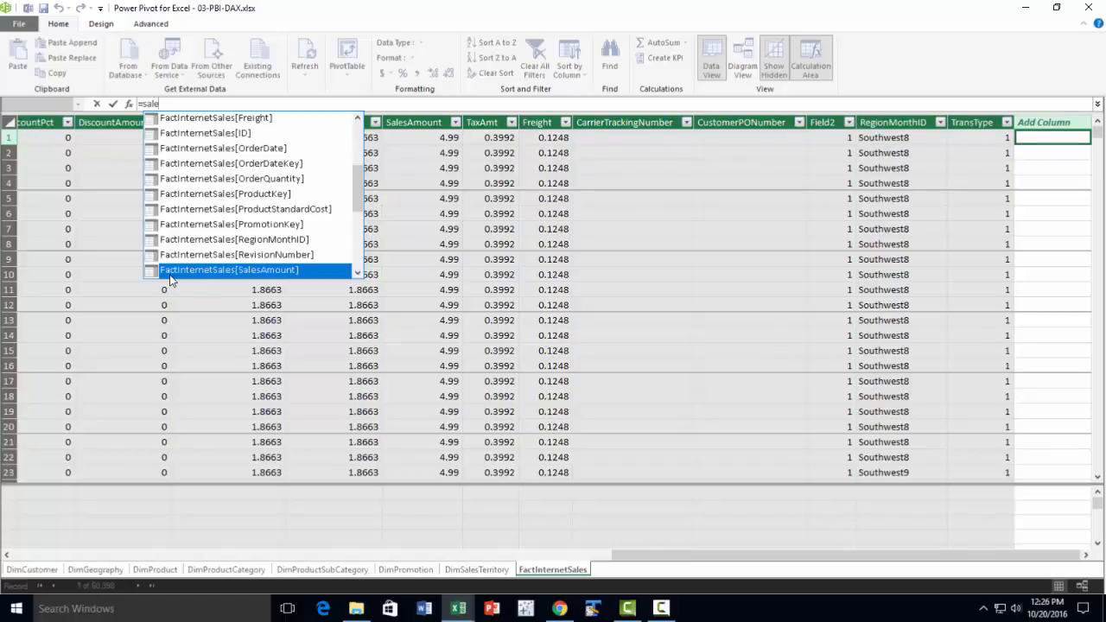
double_click(279, 273)
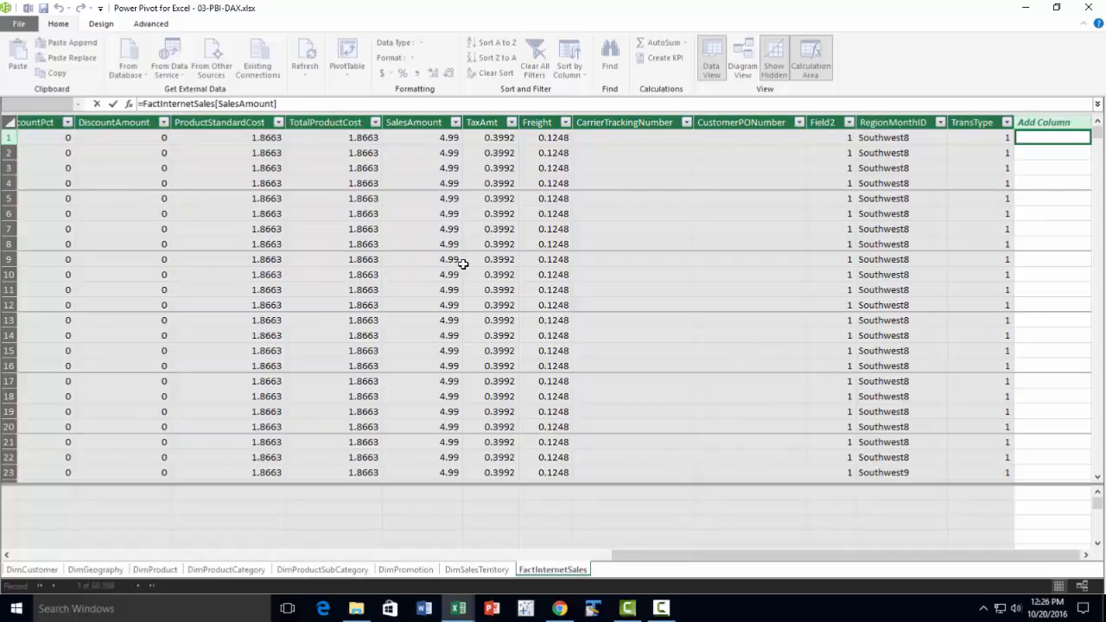
text(-)
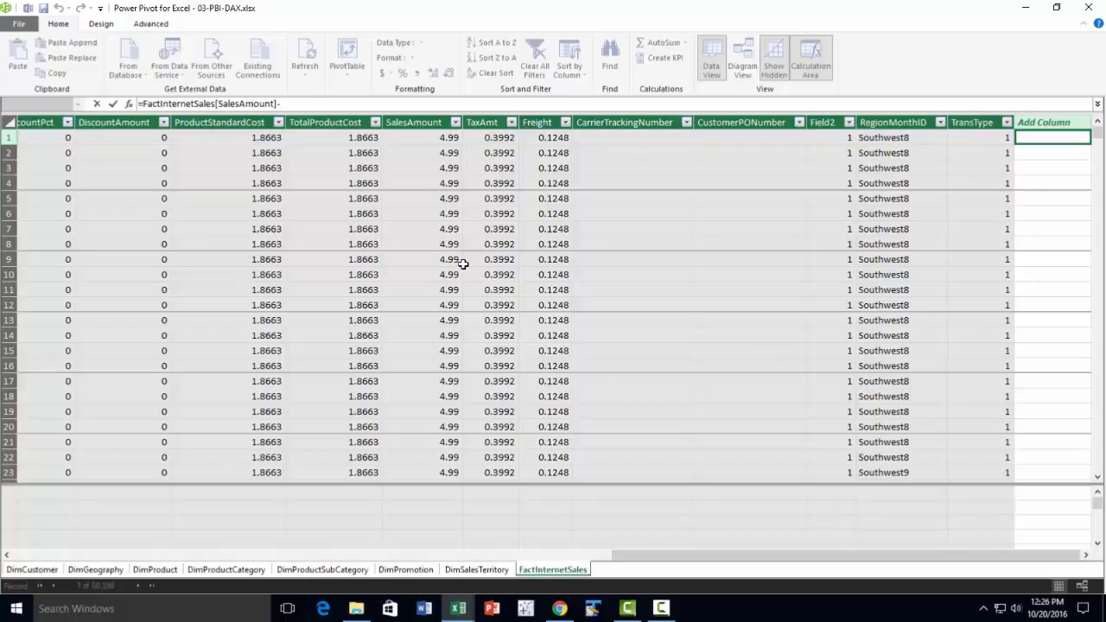
text(produ)
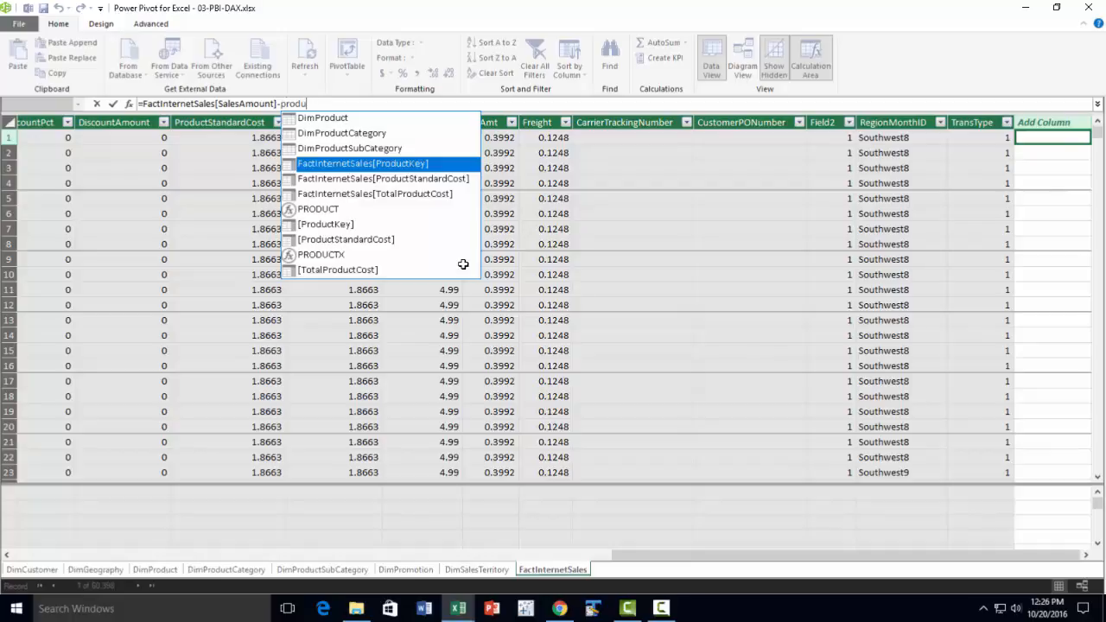
click(360, 271)
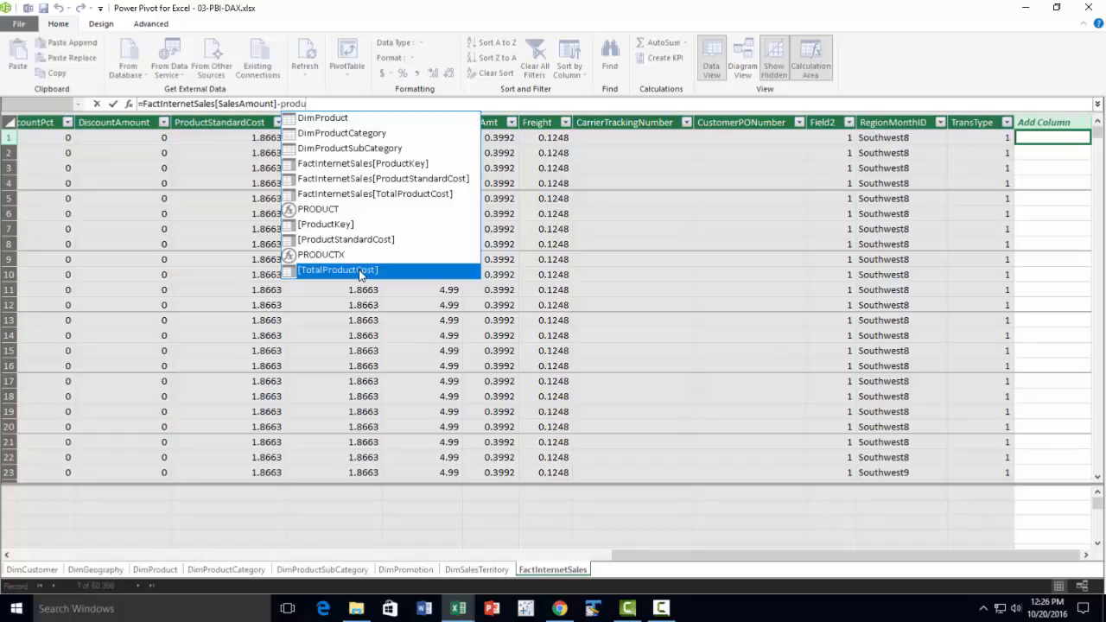
double_click(360, 270)
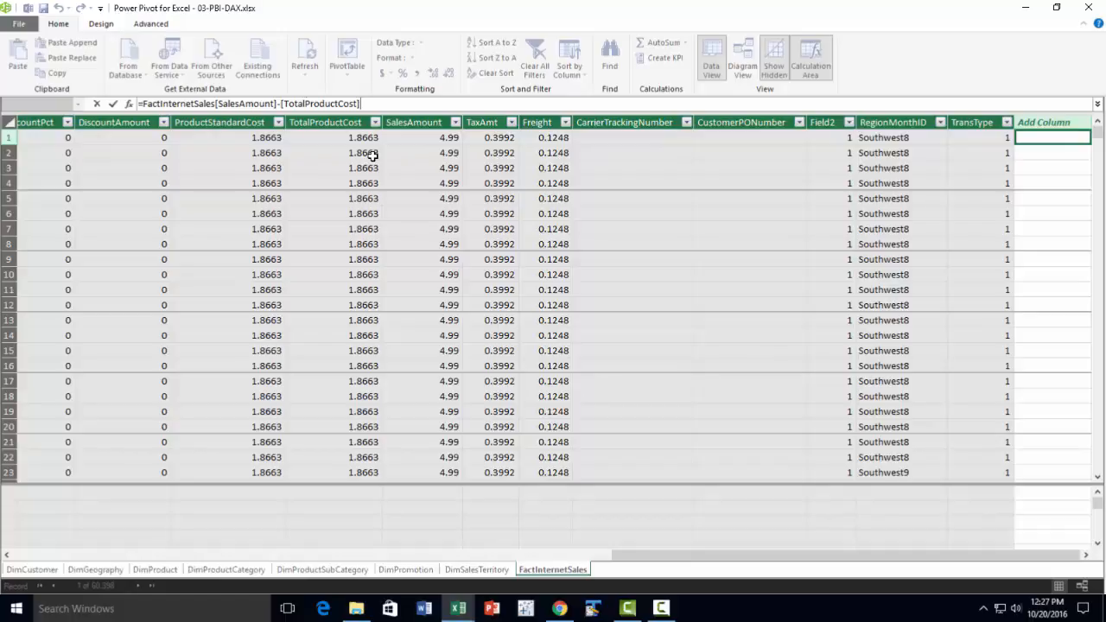
key(Return)
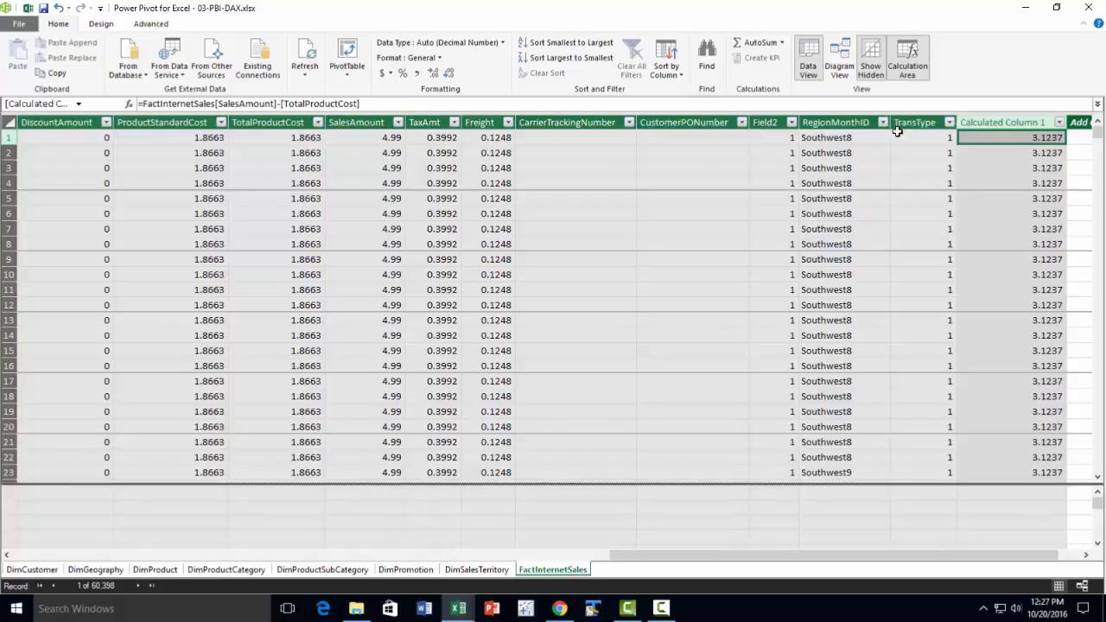
Rename the calculated column that subtracts TotalProductCost from SalesAmount as Margin.
double_click(993, 122)
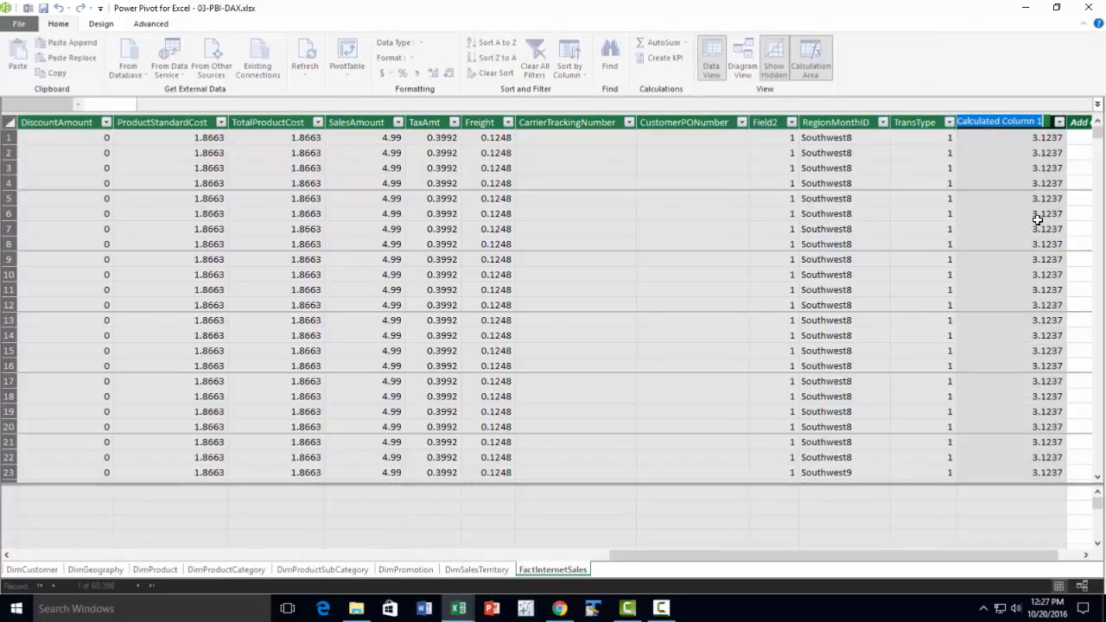
key(BackSpace)
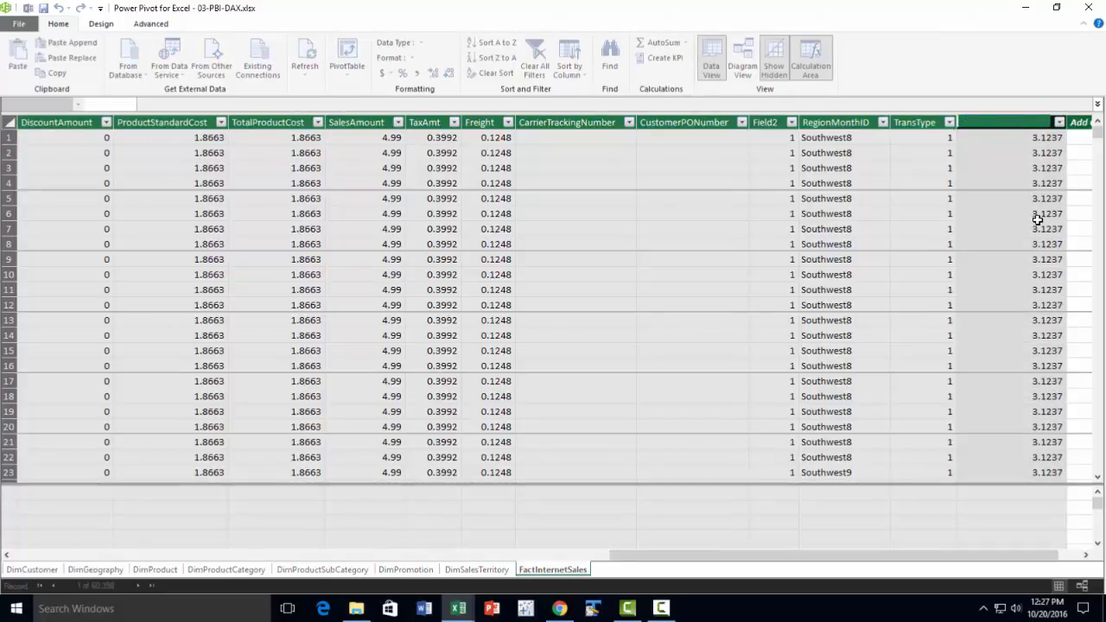
text(Margin)
key(Return)
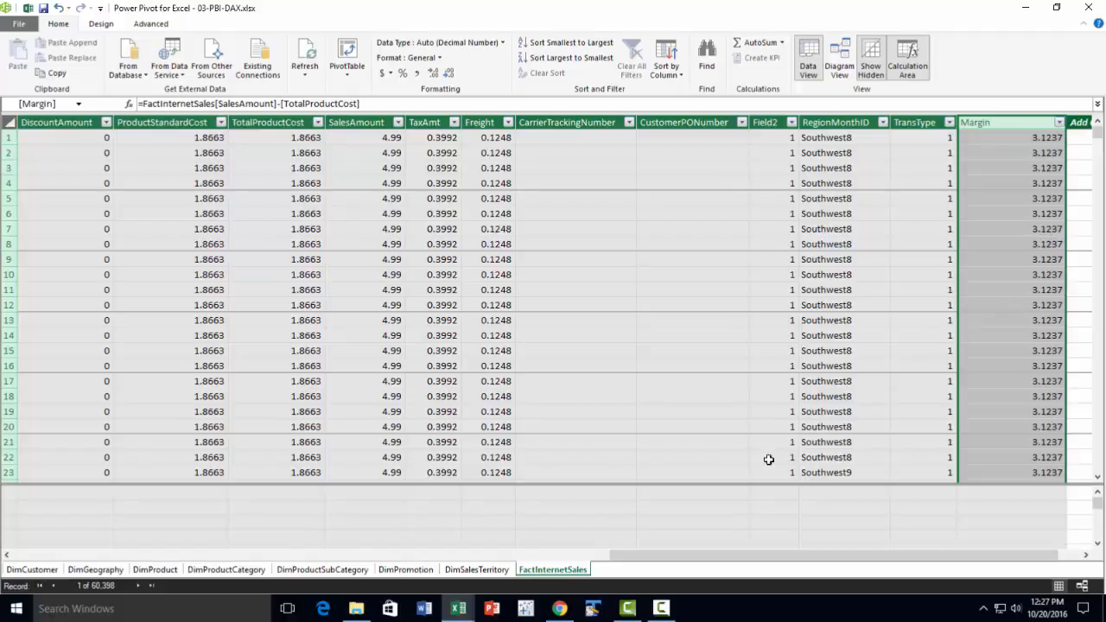
click(667, 497)
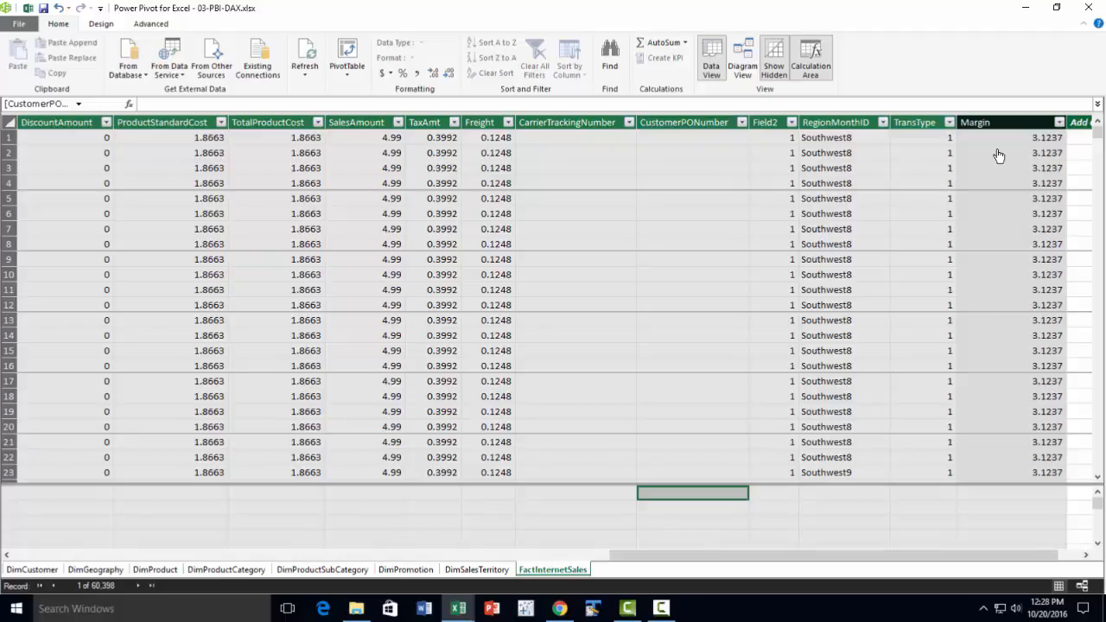
click(882, 155)
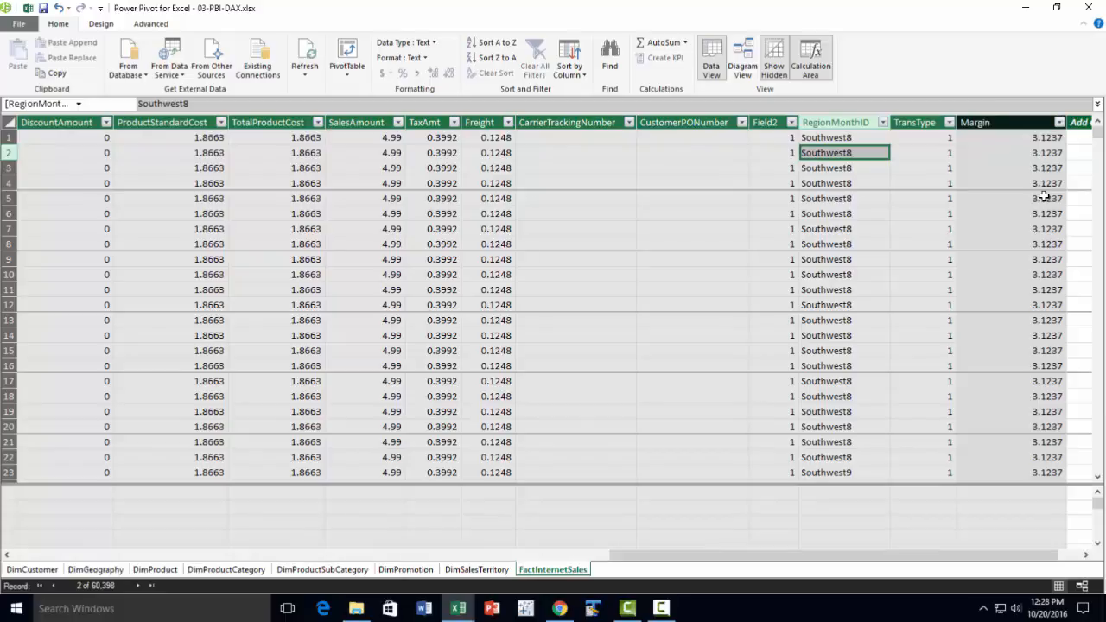
Add another calculated column after Margin with the formula =[Margin]/[SalesAmount].
drag(993, 559, 1039, 563)
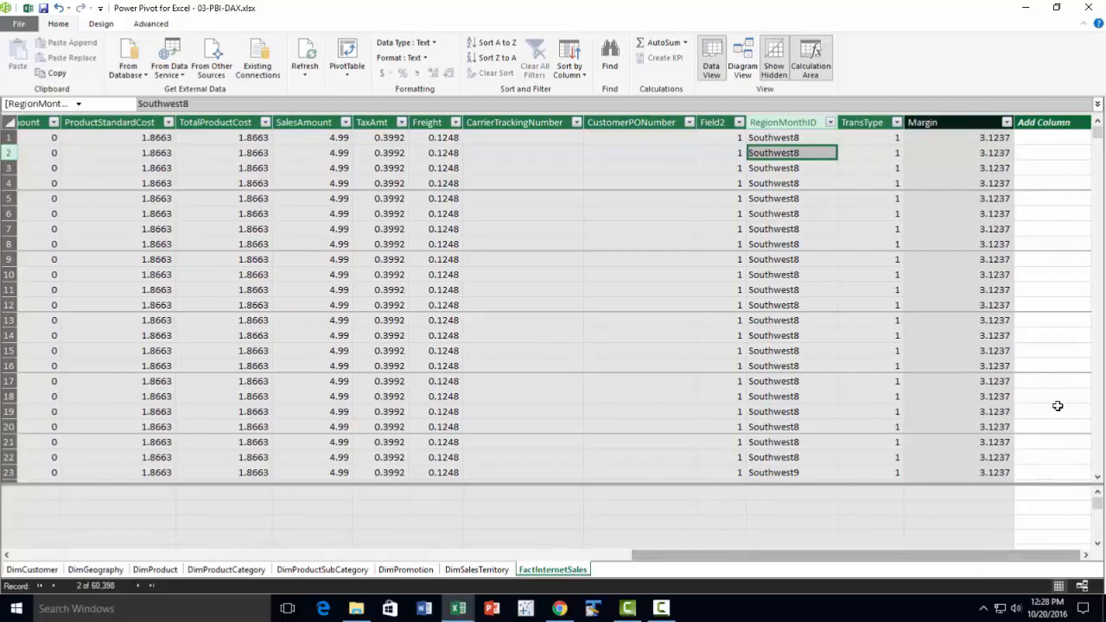
click(1047, 141)
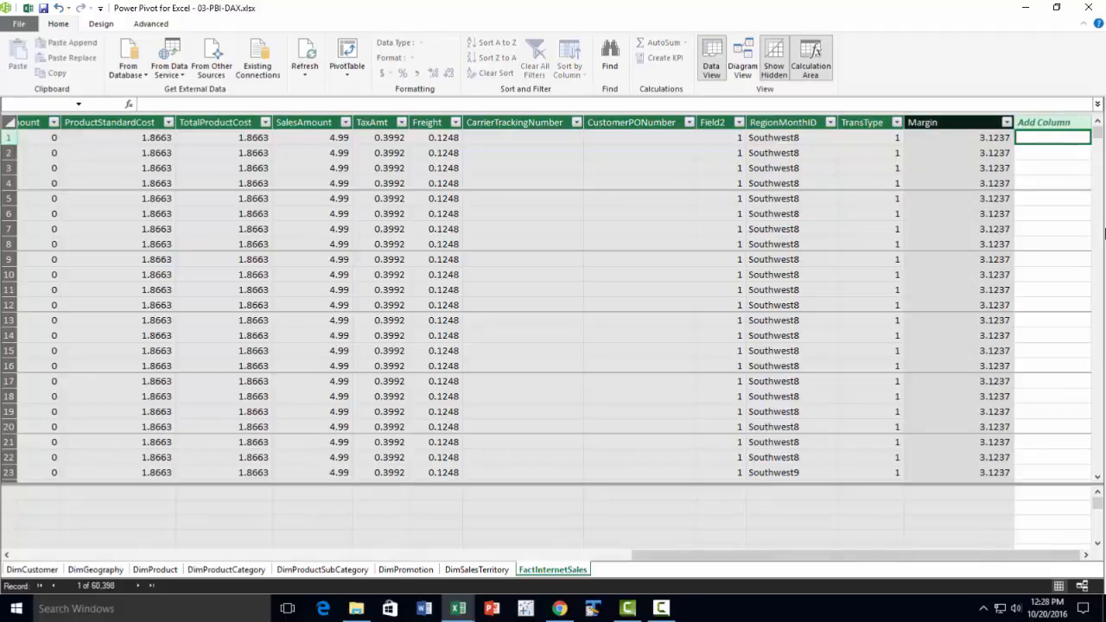
text(=)
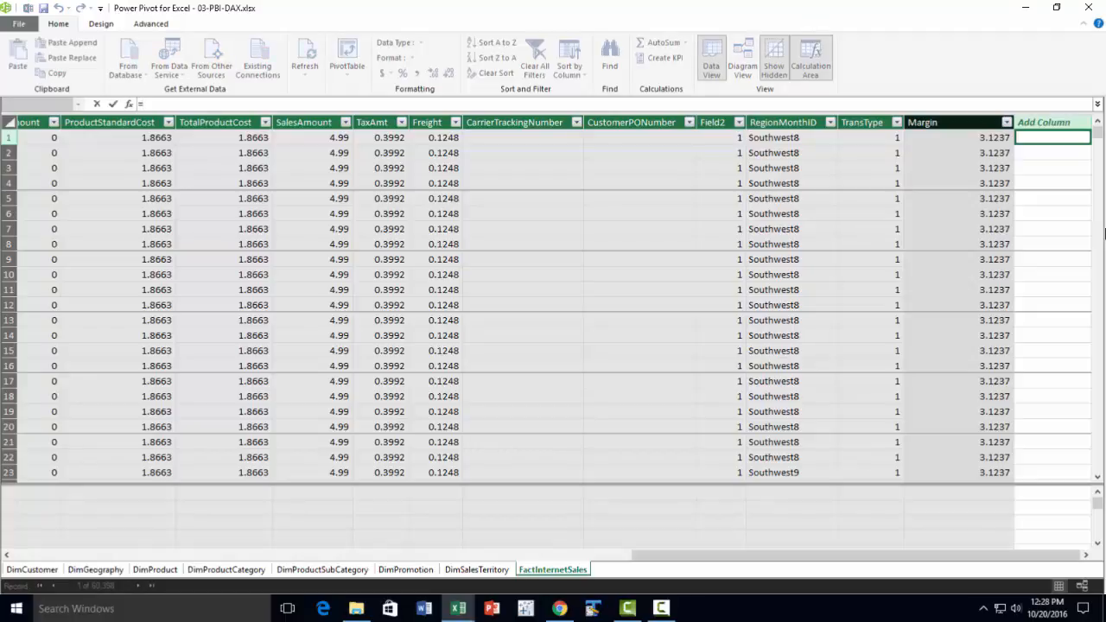
click(972, 139)
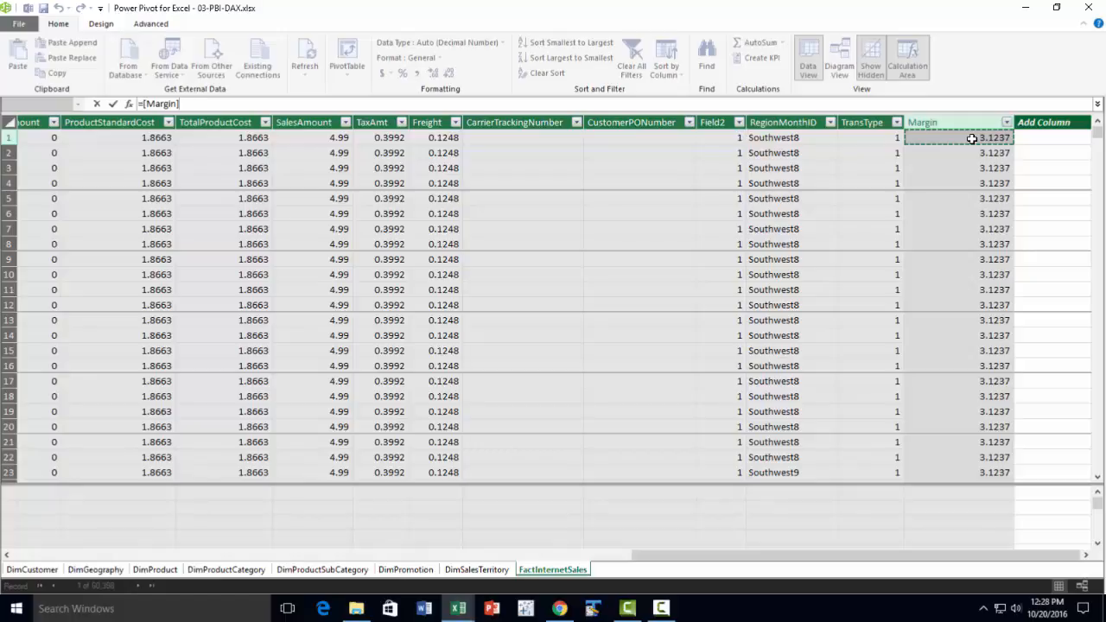
text(/)
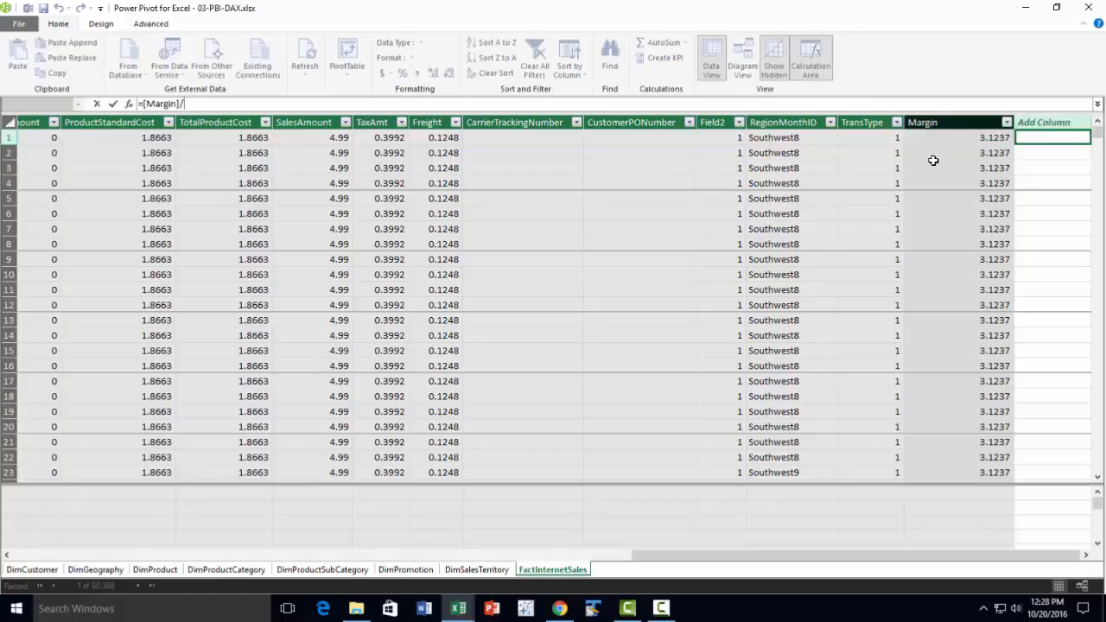
click(313, 138)
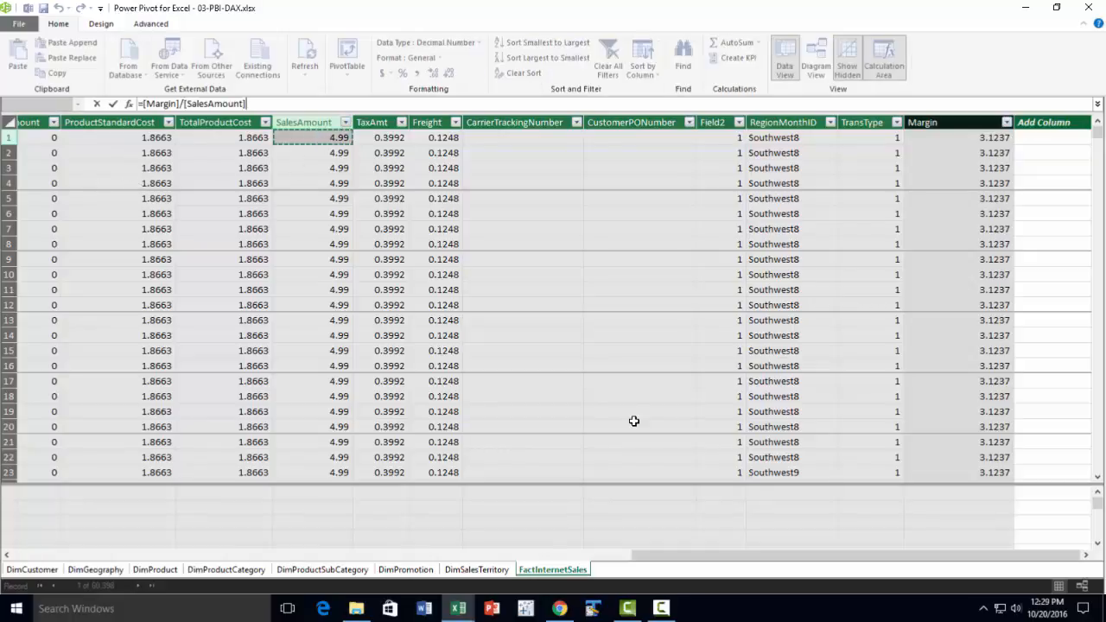
key(Return)
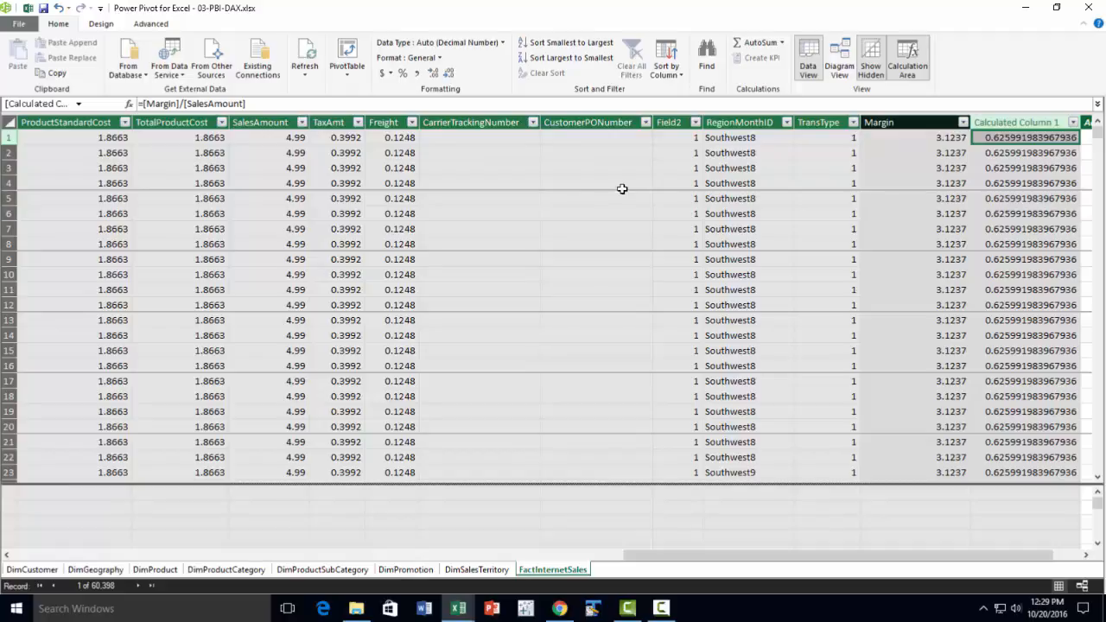
Rename the calculated column that divides Margin by SalesAmount as Margin Pct.
double_click(994, 122)
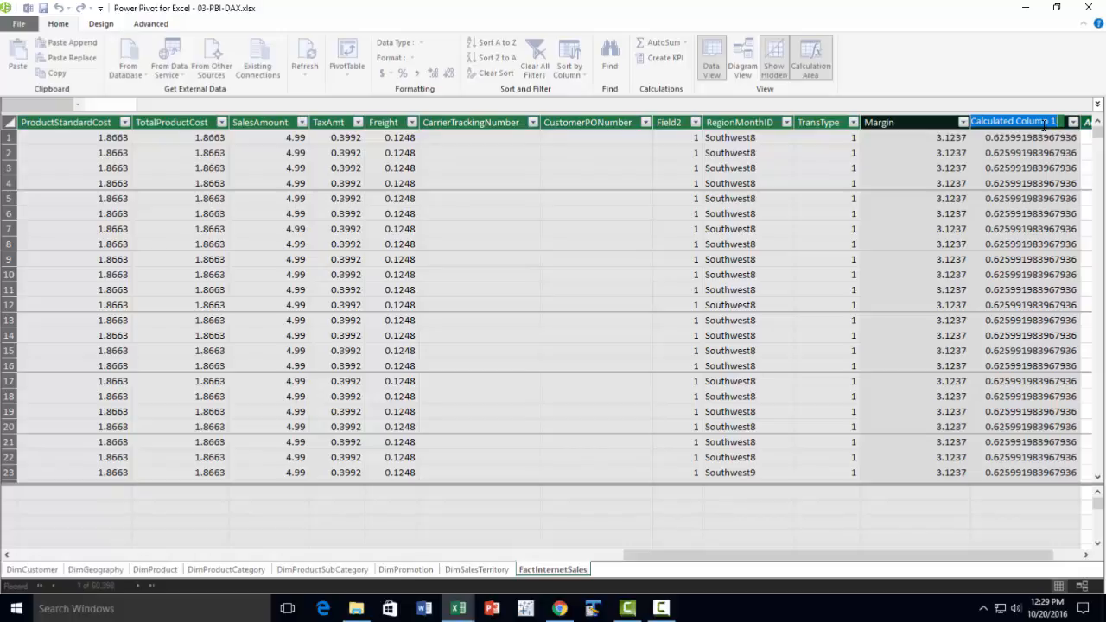
text(Margin Pct)
key(Return)
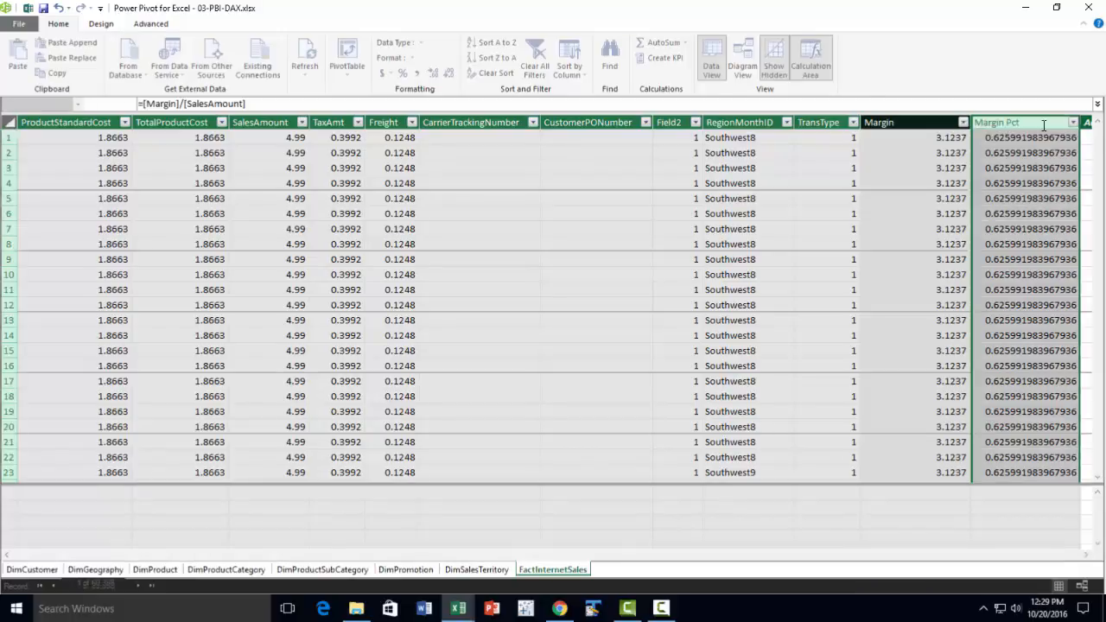
Add a calculated column after Margin Pct that extracts the month of the order date with =MONTH([OrderDate]).
click(1087, 555)
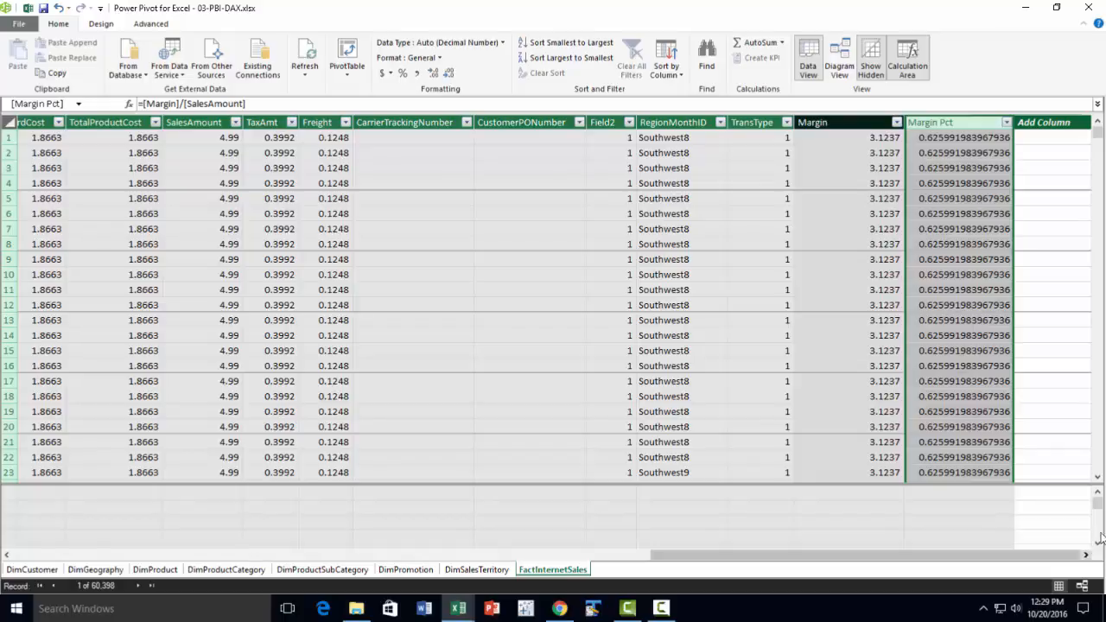
click(1047, 138)
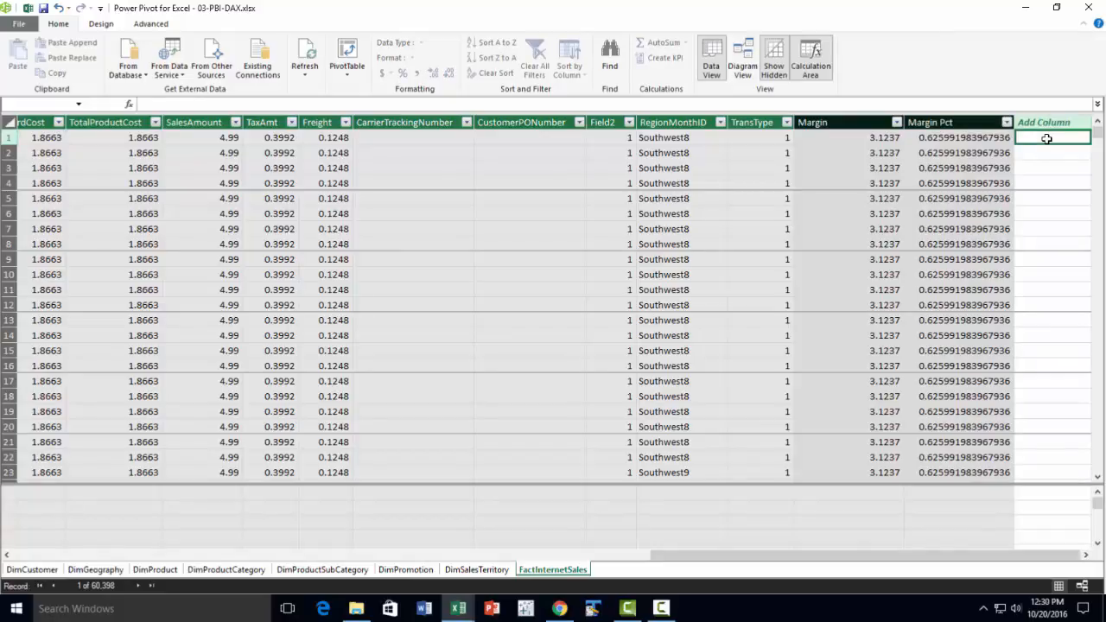
text(=mont)
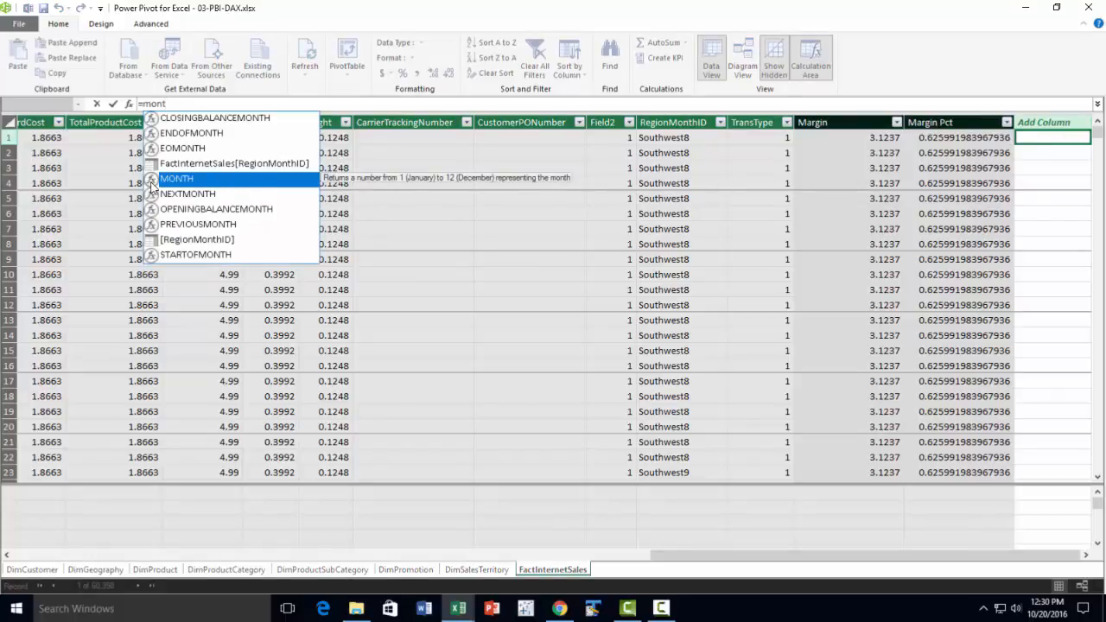
double_click(216, 179)
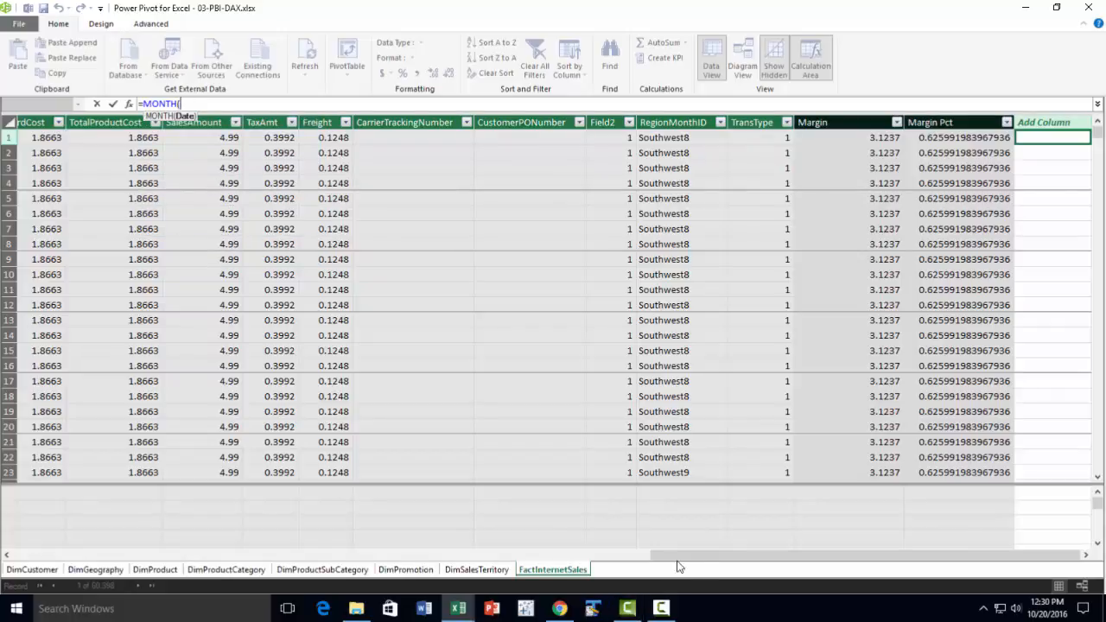
drag(702, 562, 354, 563)
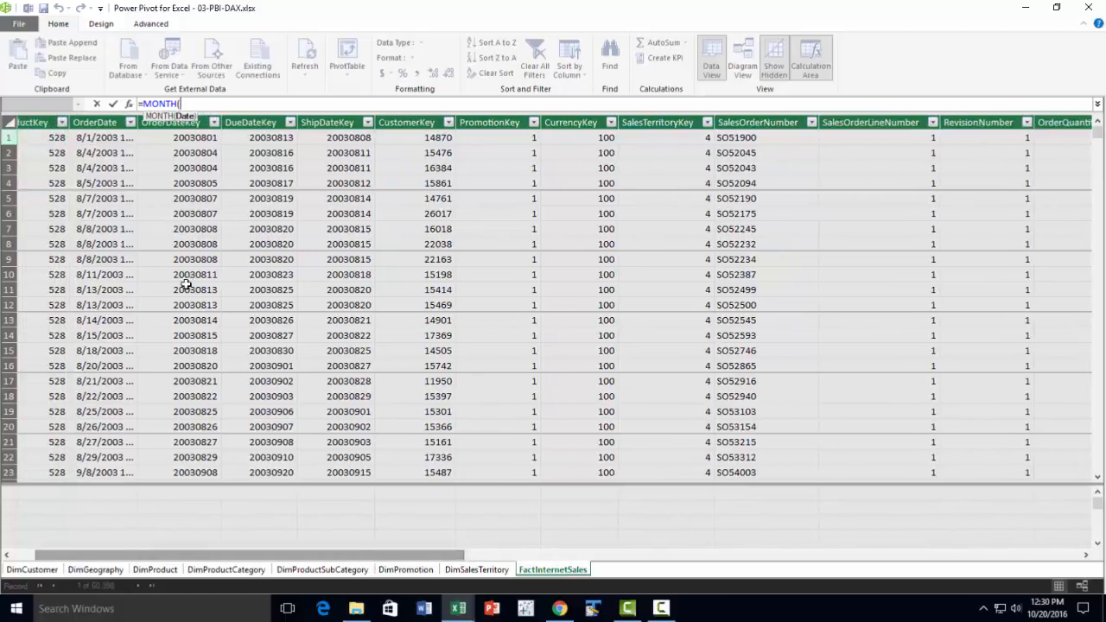
click(104, 139)
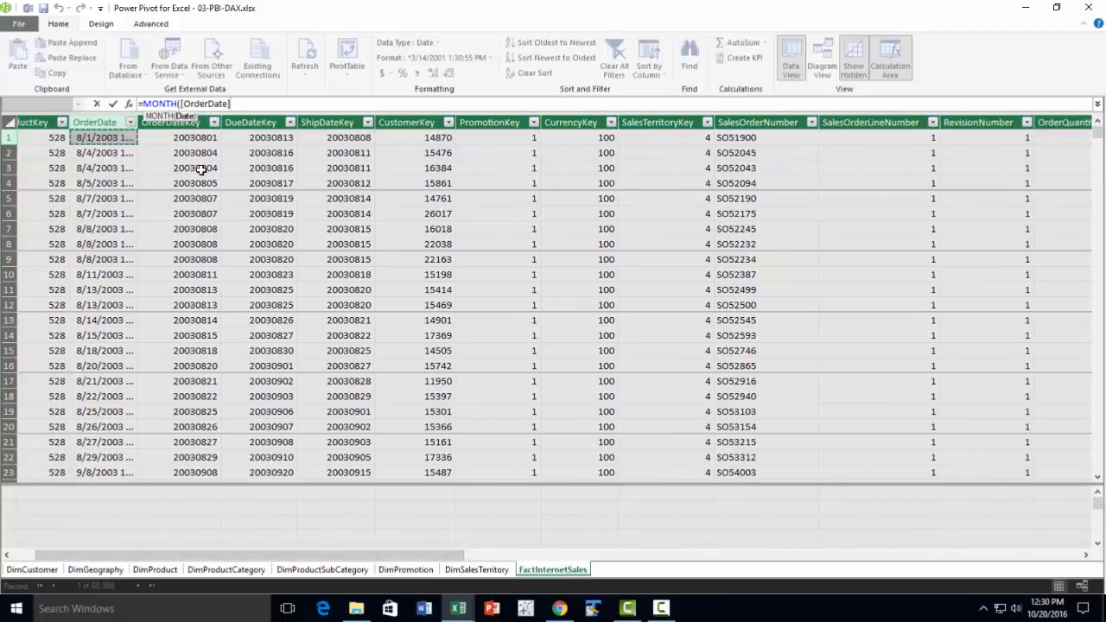
text())
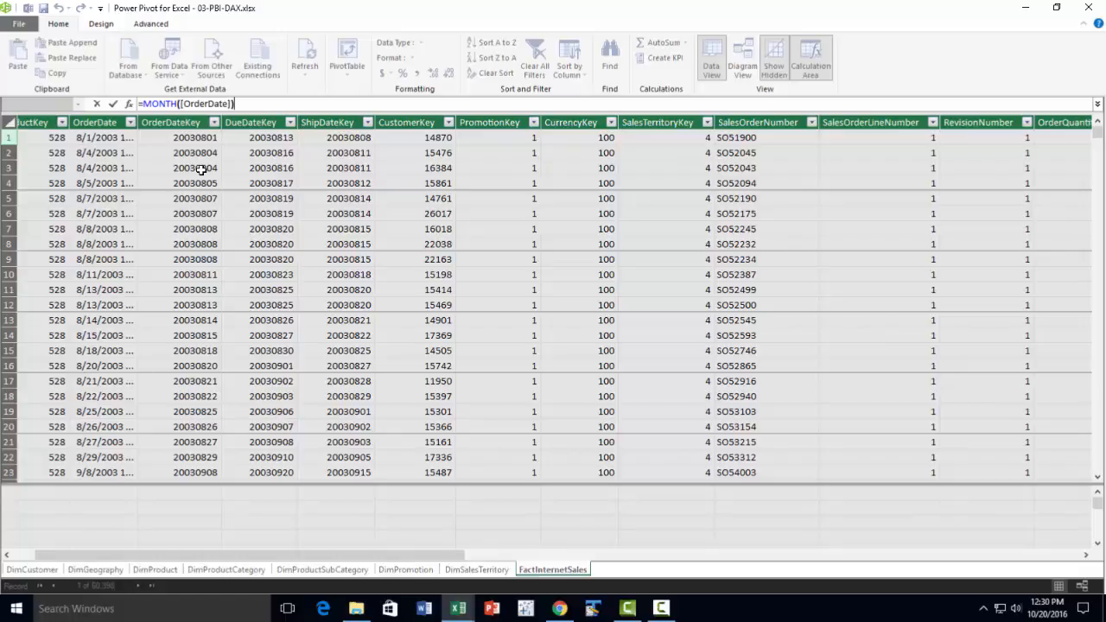
key(Return)
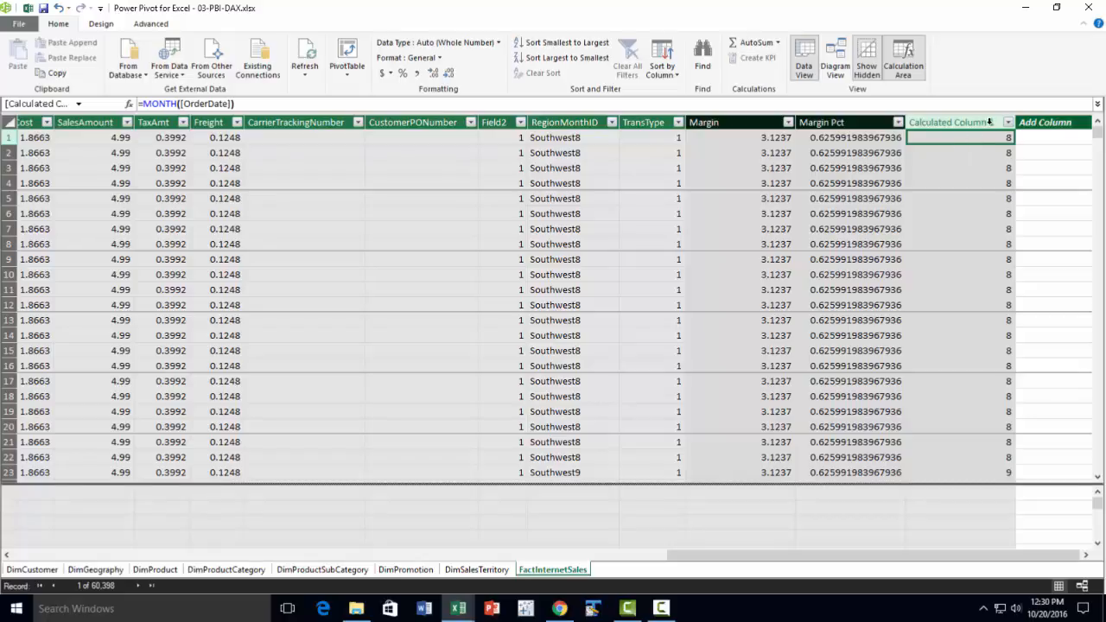
Rename the calculated column holding the order date's month as Month Number.
click(986, 122)
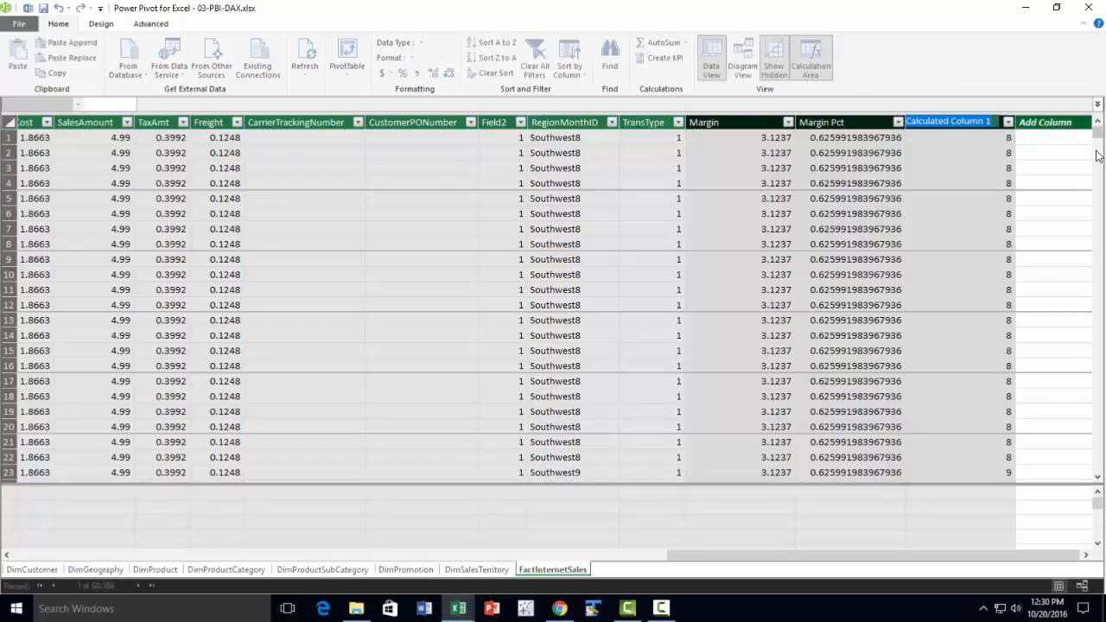
text(Mont)
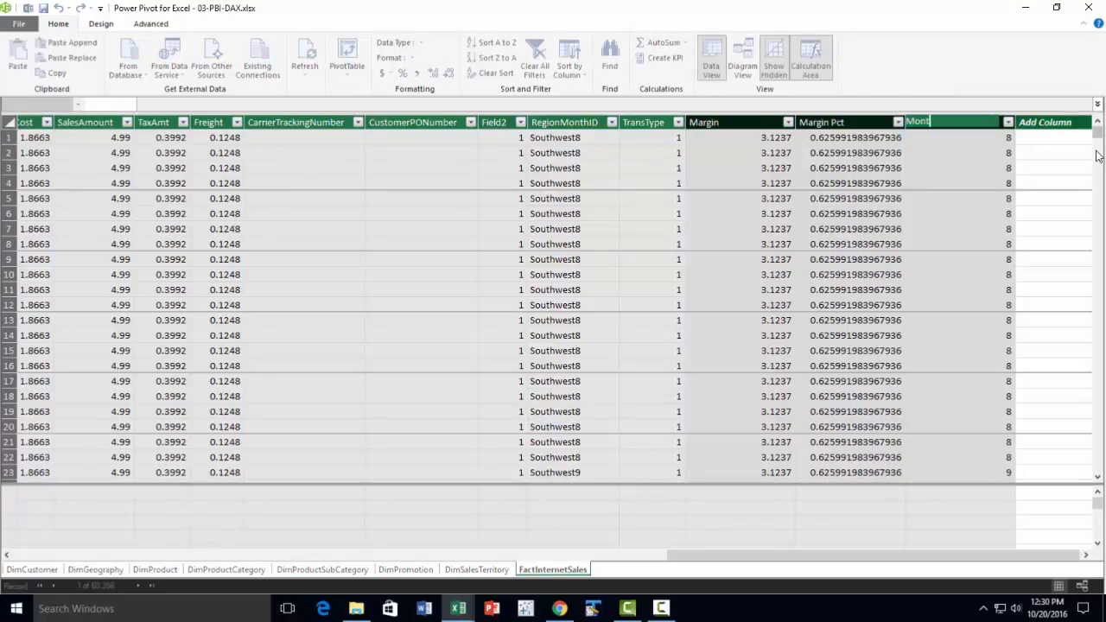
text(h Number)
key(Return)
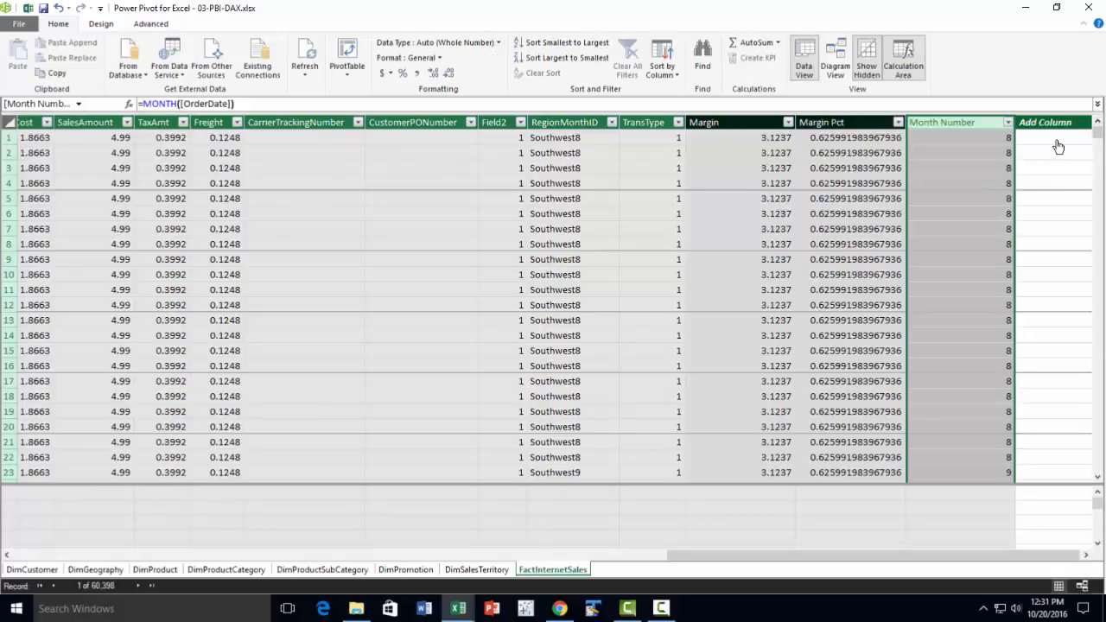
Add a calculated column after Month Number that extracts the year of the order date with =YEAR([OrderDate]).
click(1058, 141)
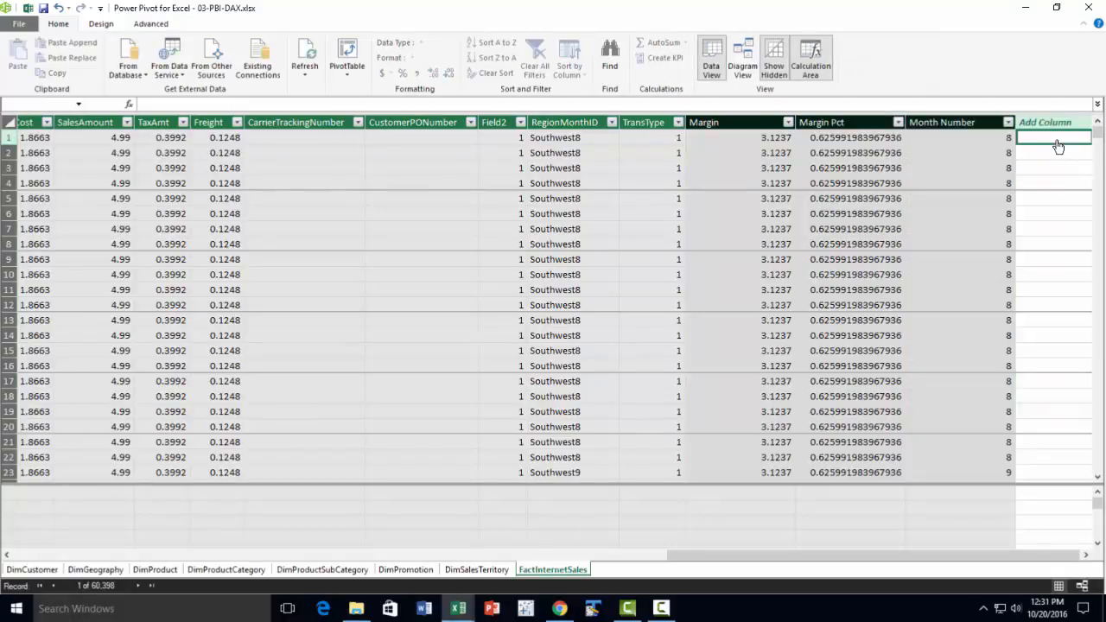
text(=YEAR()
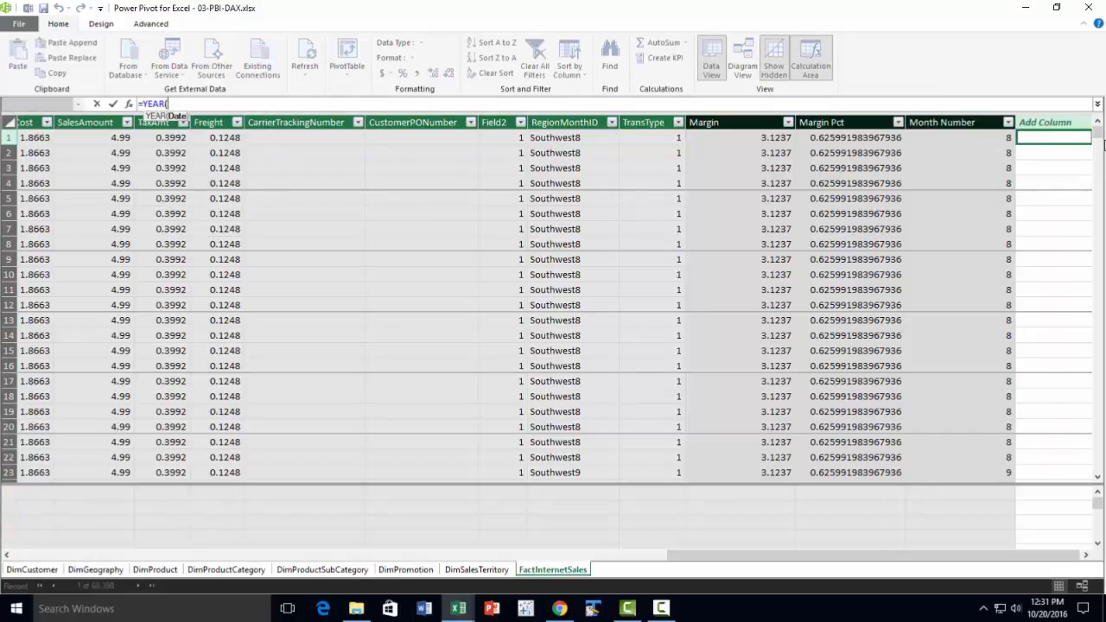
text(ord)
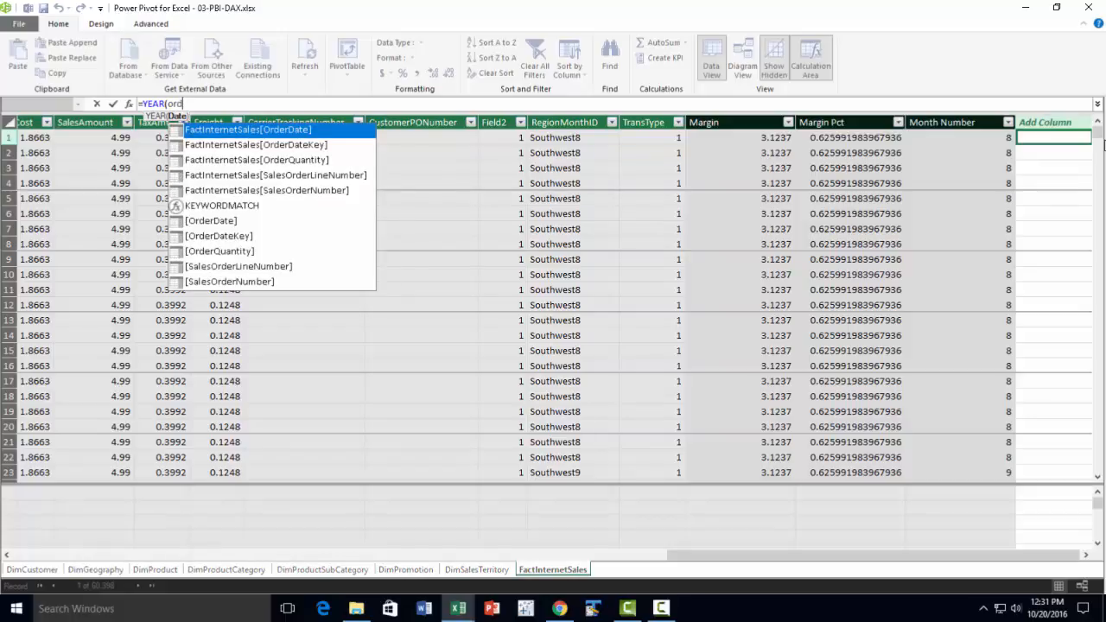
key(Down)
key(Down)
key(Down)
key(Down)
key(Down)
key(Down)
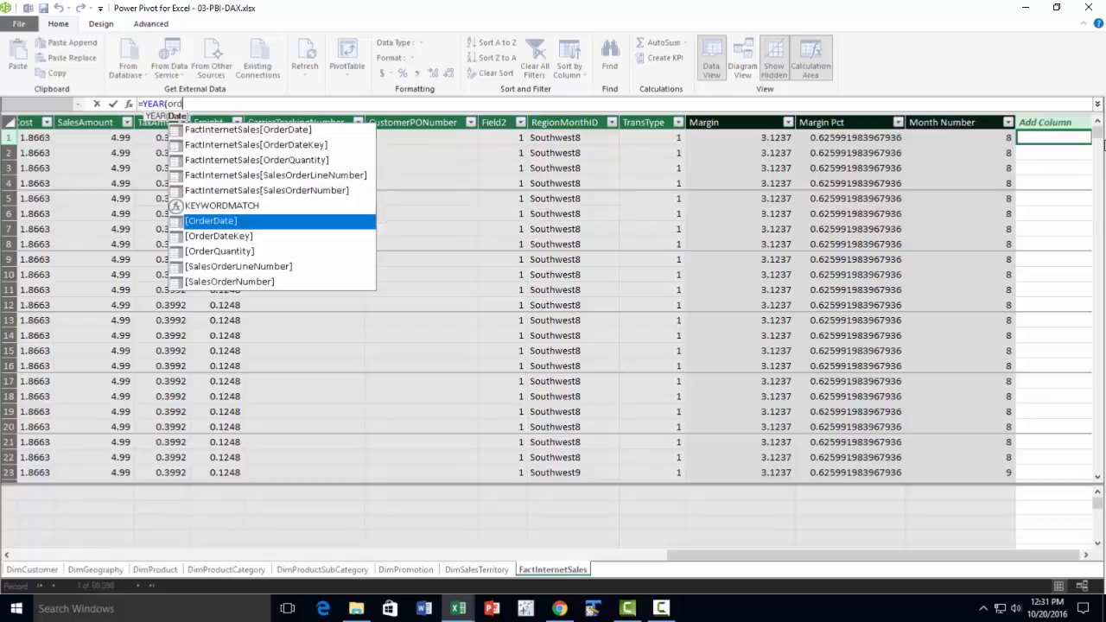
key(Tab)
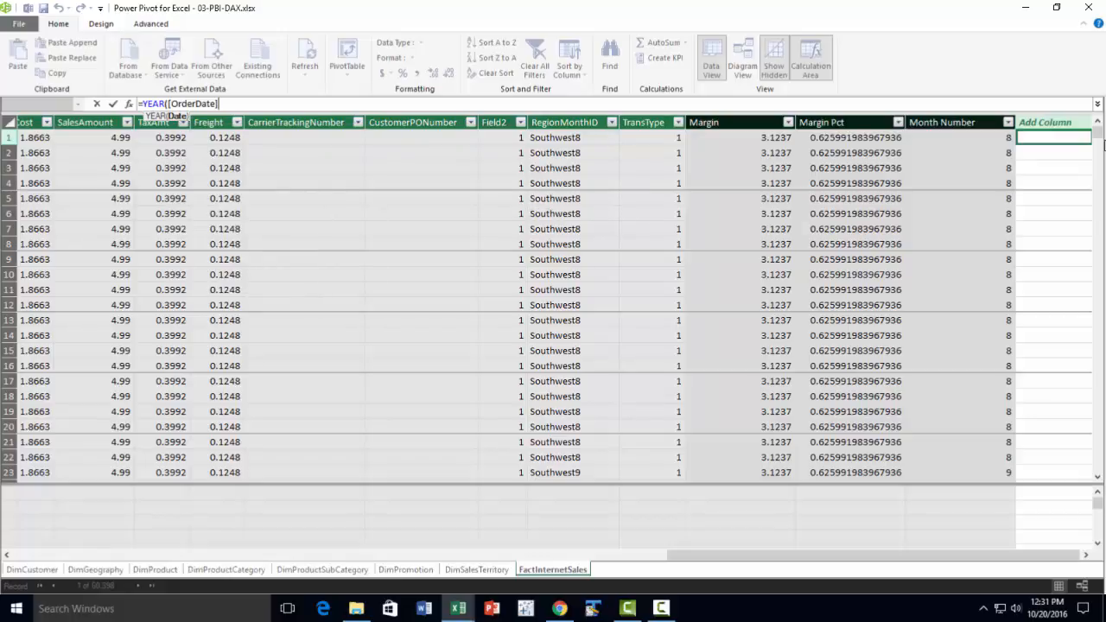
text())
key(Return)
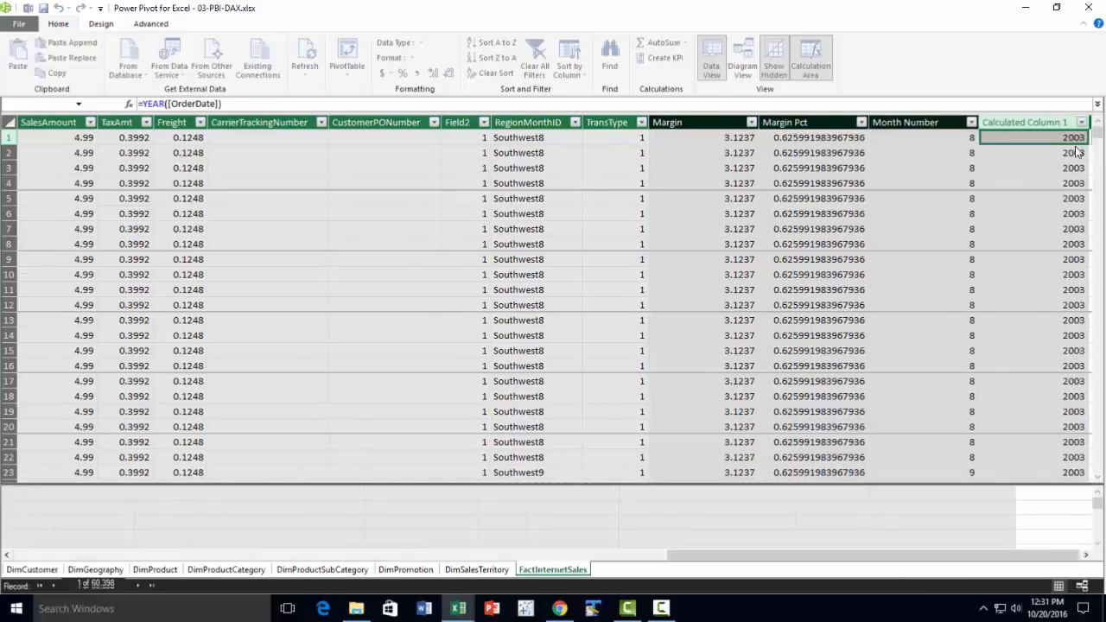
Rename the calculated column holding the order date's year as Year.
double_click(1039, 122)
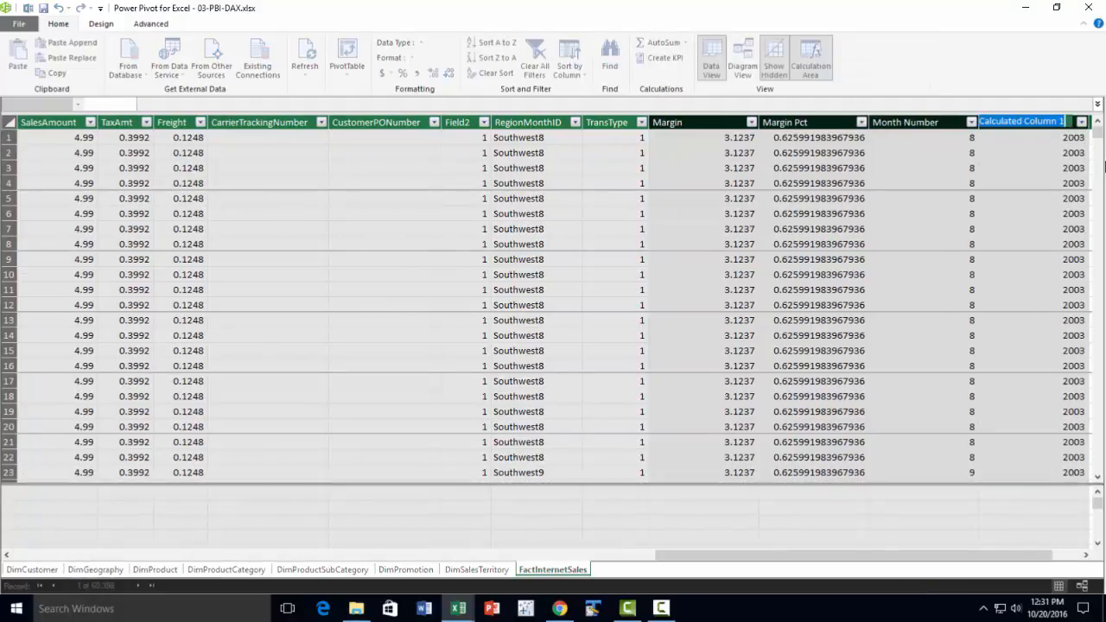
text(Year)
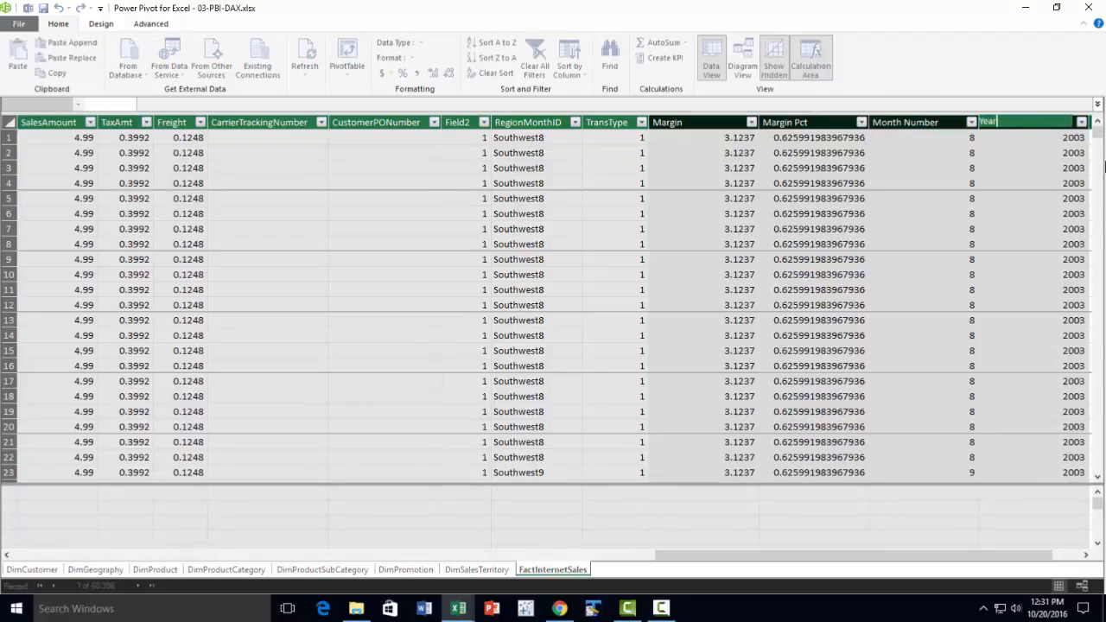
key(Return)
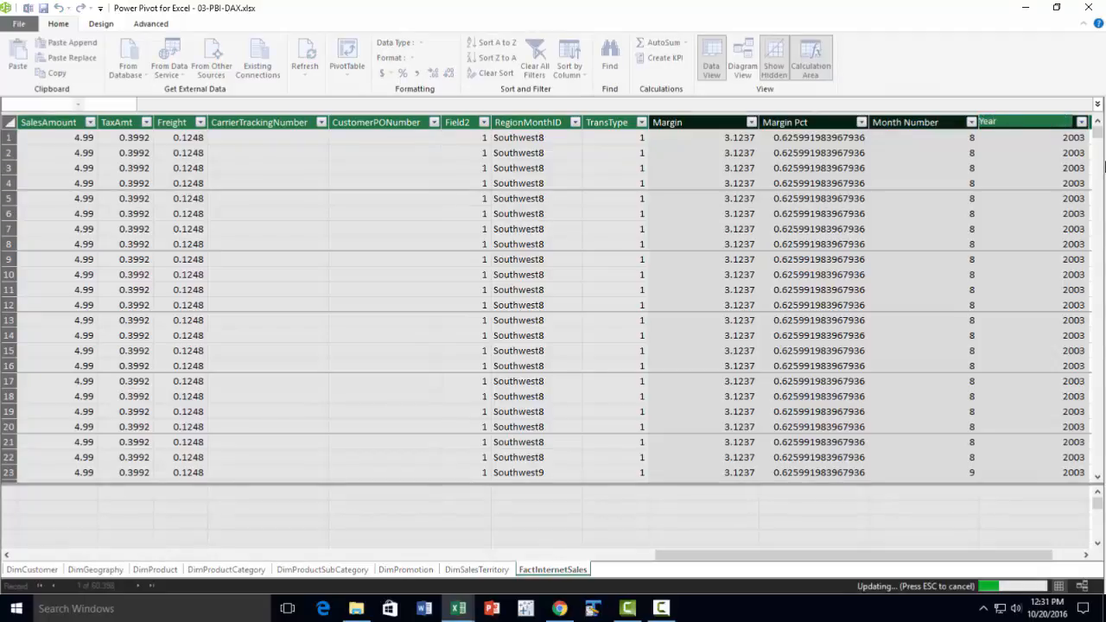